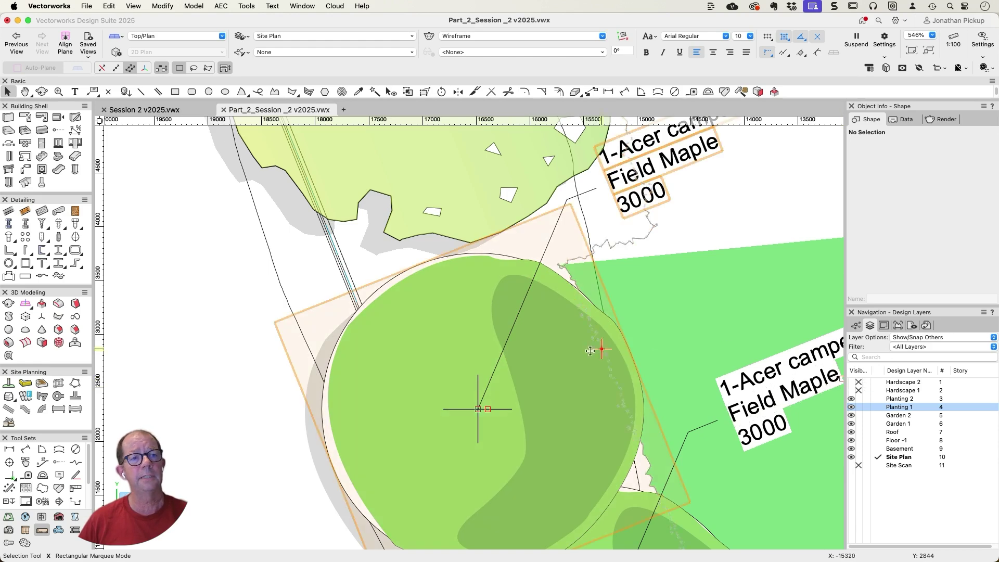
Edit the plant style of the upper Acer campestre tree and set its tick mark size to 4.
left_click(489, 258)
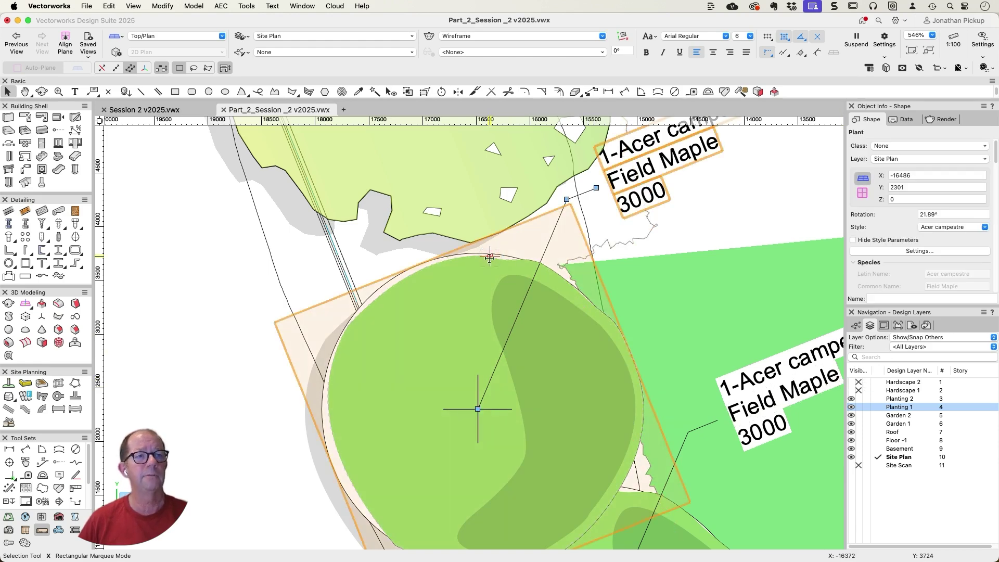
left_click(938, 229)
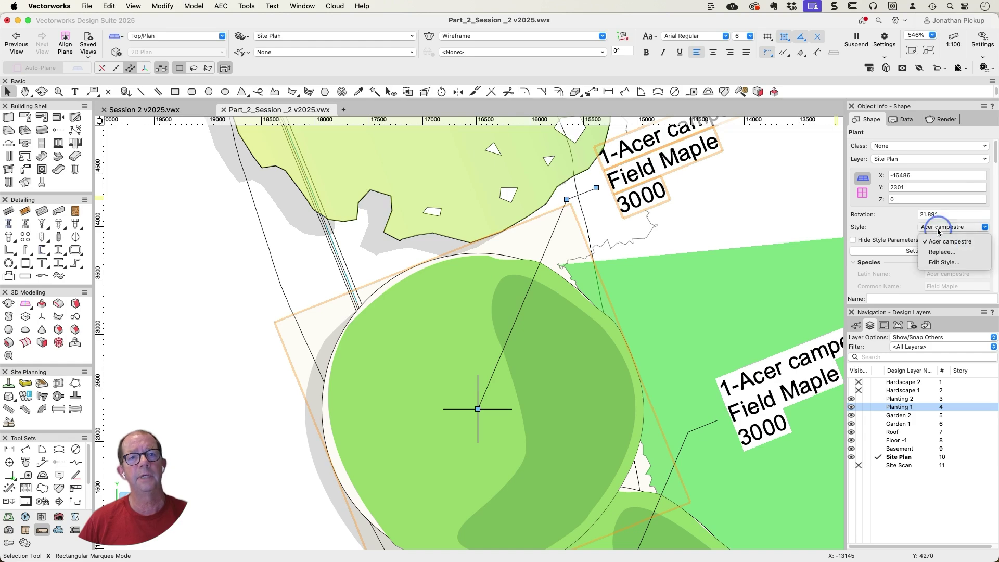
left_click(931, 263)
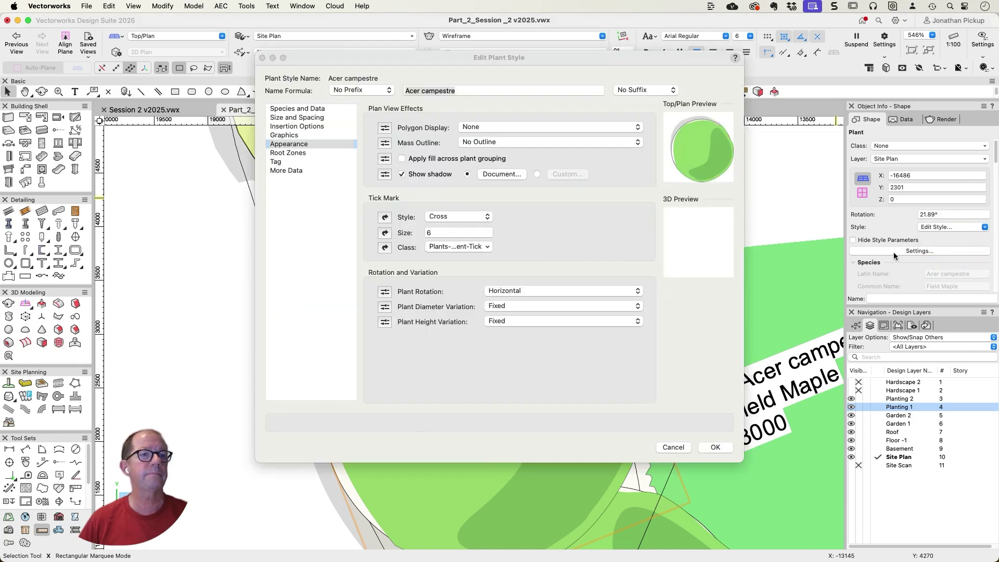
left_click(438, 216)
left_click(454, 214)
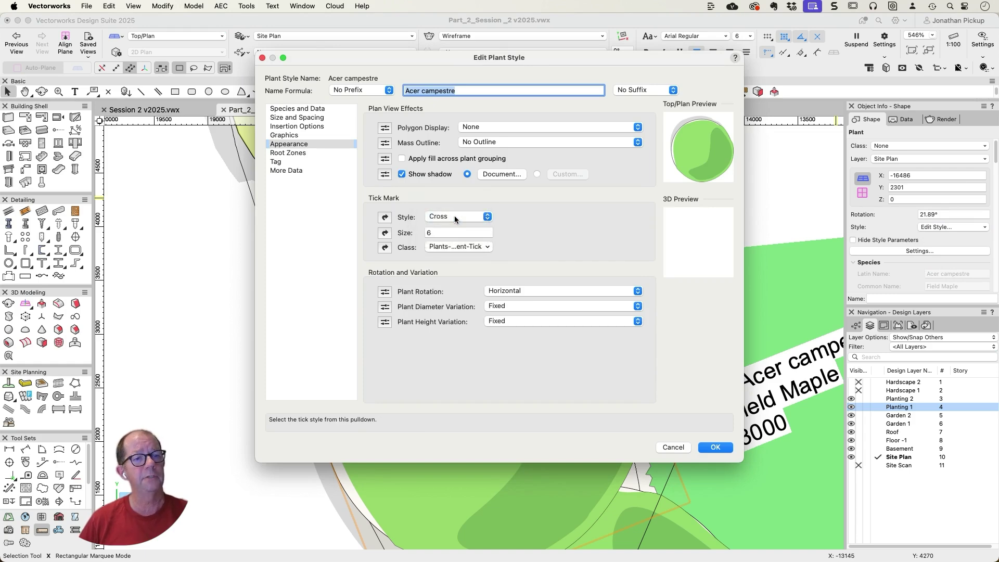
left_click(421, 232)
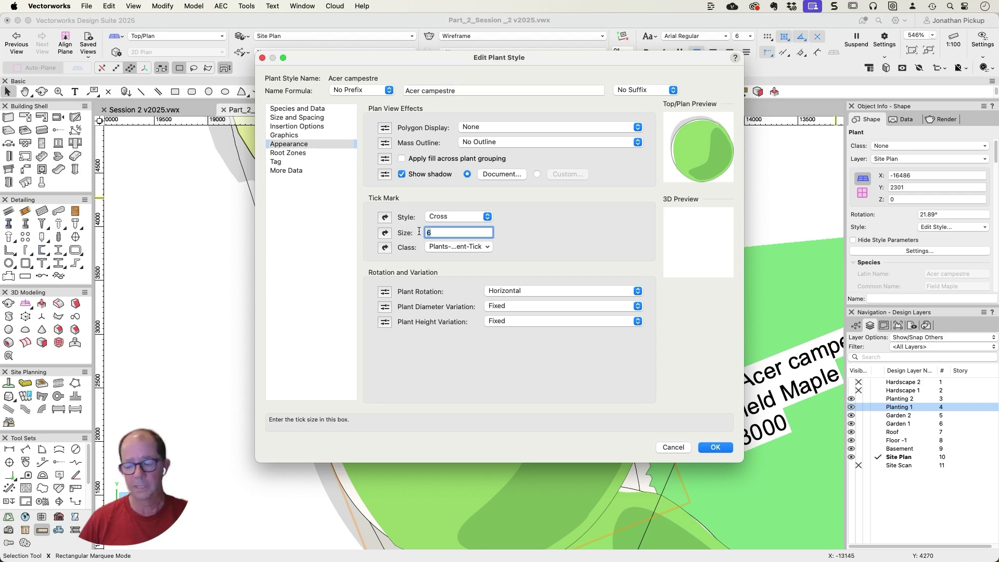
type("4")
key("Tab")
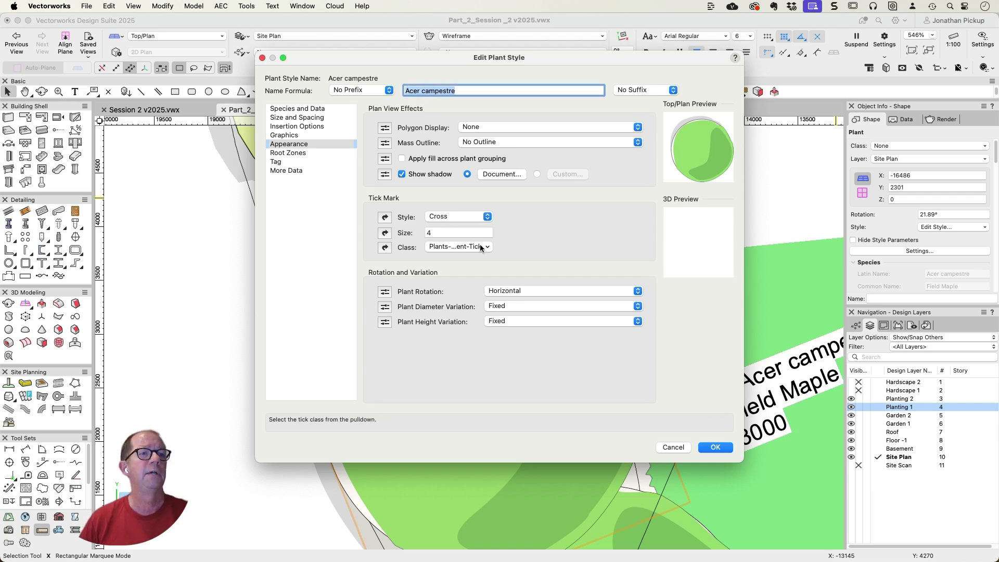
Assign the tick mark to the Tick class found under the Plants and Component class groups.
left_click(481, 247)
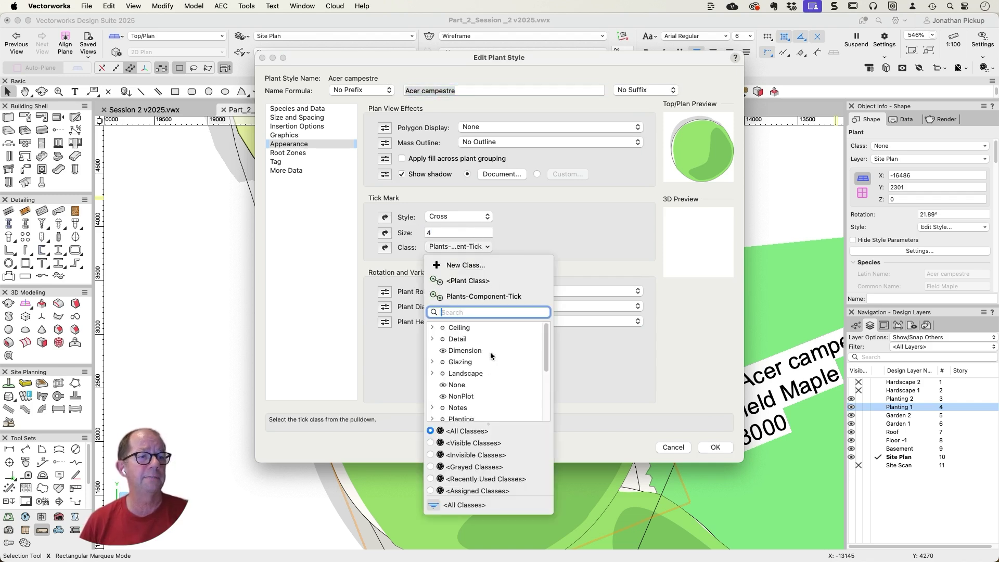
scroll(511, 351, "down", 5)
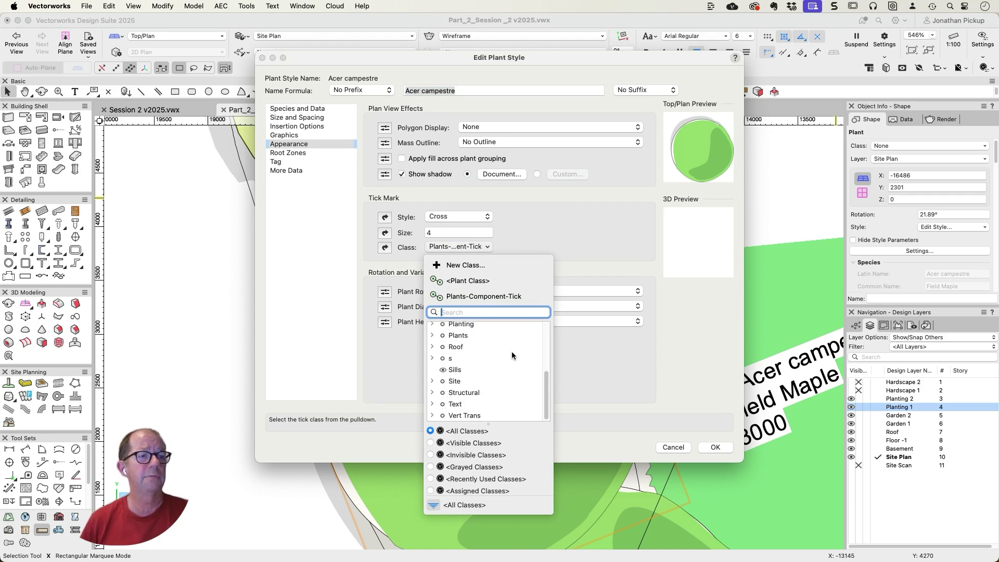
scroll(511, 351, "up", 2)
left_click(433, 360)
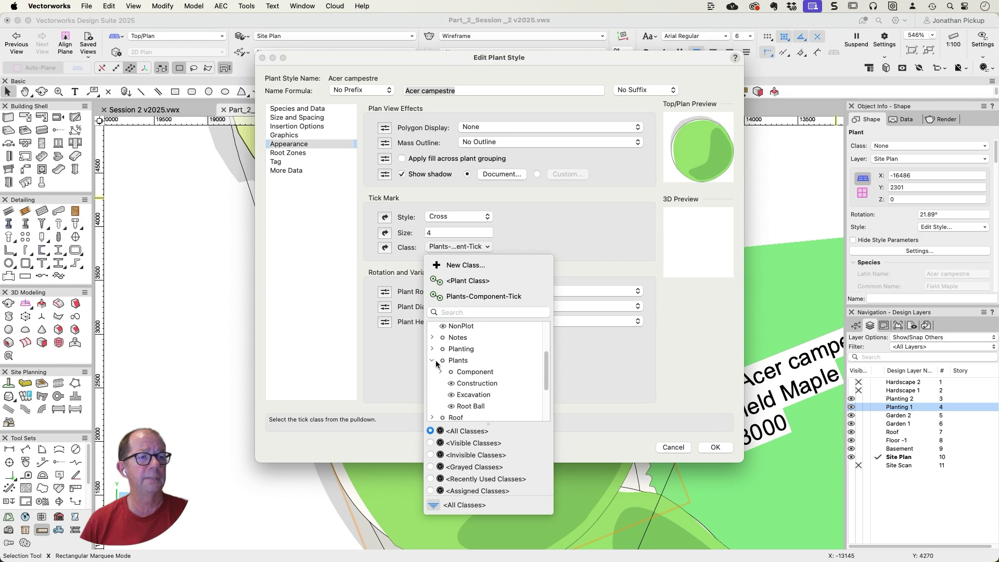
scroll(455, 366, "down", 2)
left_click(441, 354)
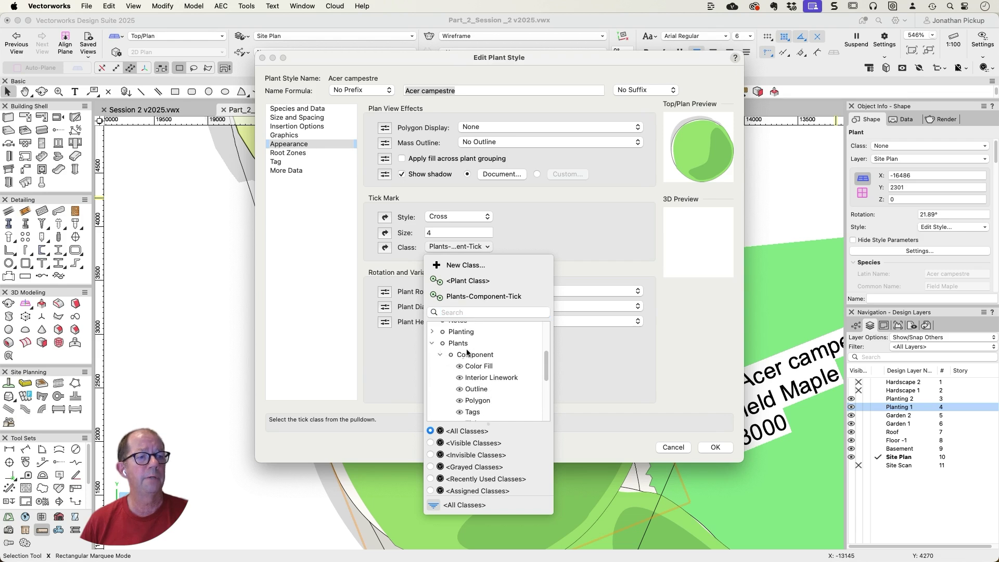
scroll(499, 346, "down", 3)
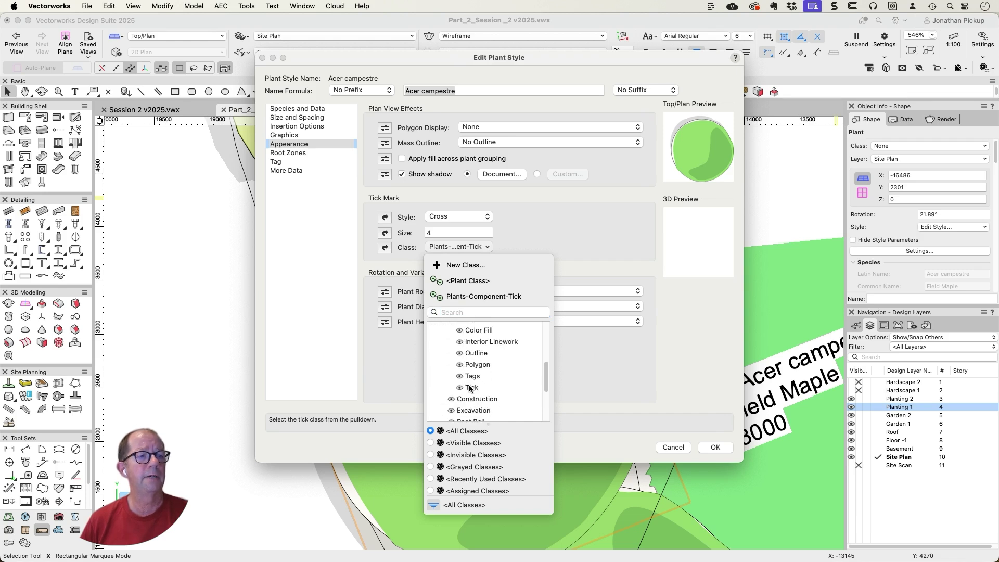
left_click(472, 387)
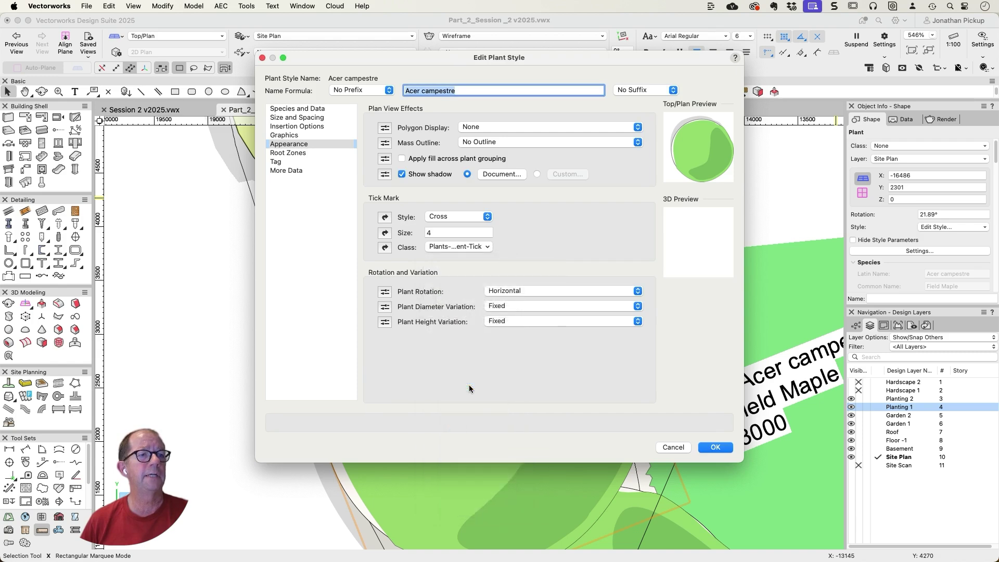
Choose the preset Plants-Component-Tick class for the tick mark and save the Acer campestre style.
left_click(467, 248)
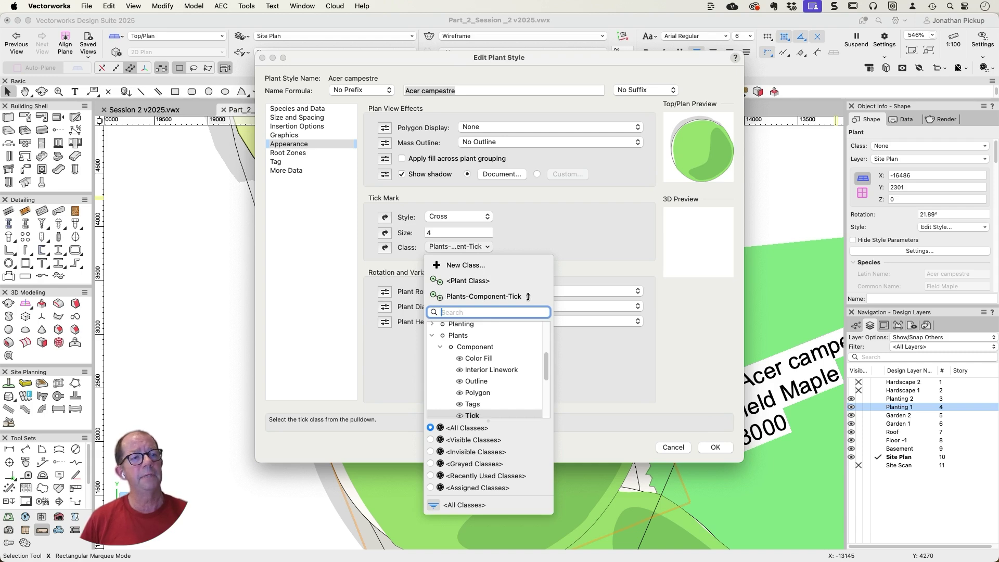
left_click(433, 296)
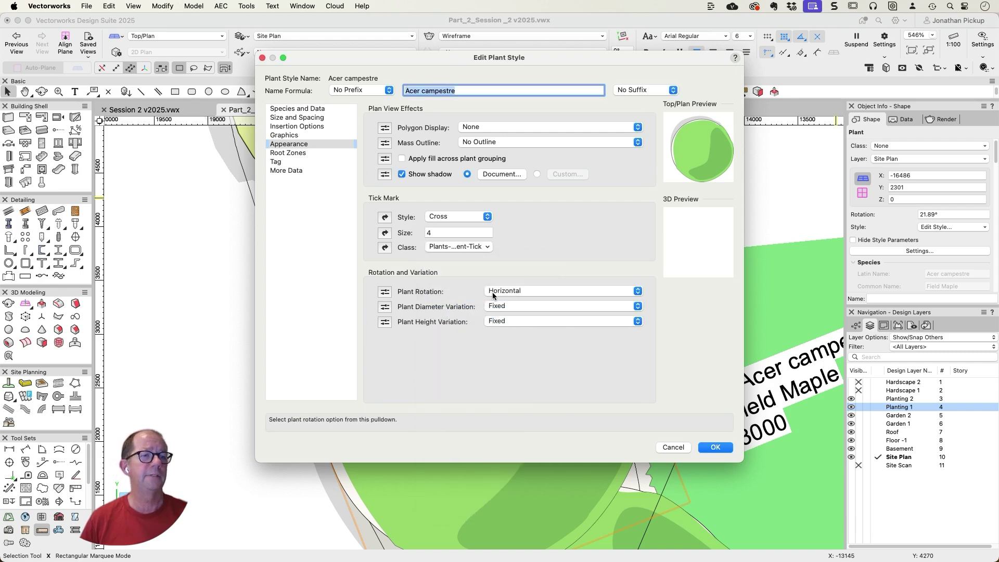
left_click(465, 247)
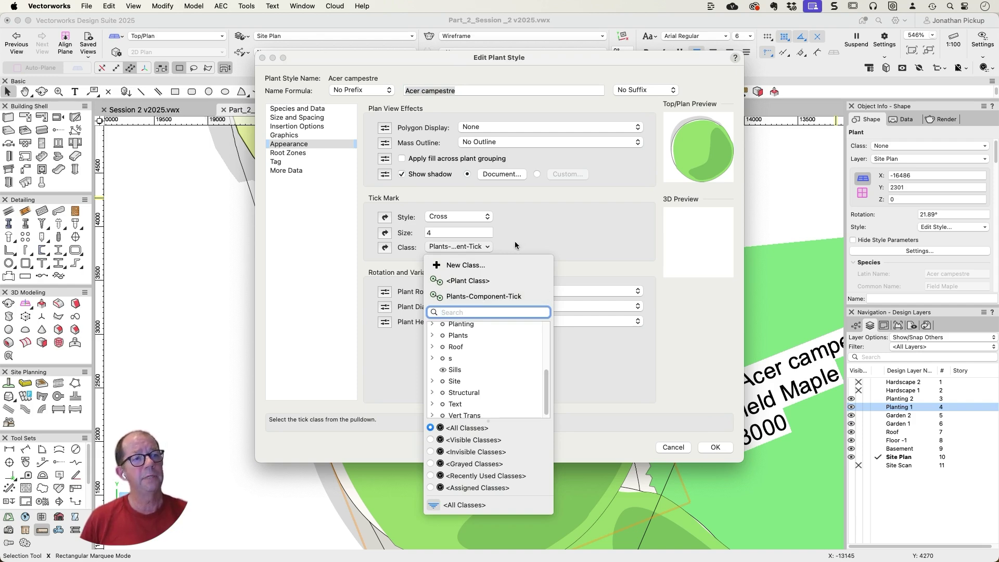
left_click(525, 221)
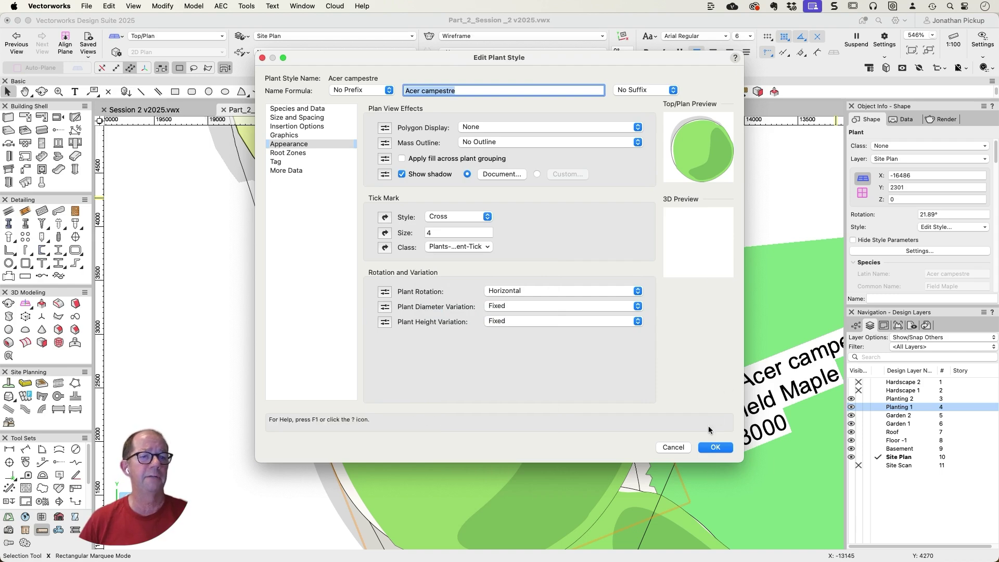
left_click(710, 448)
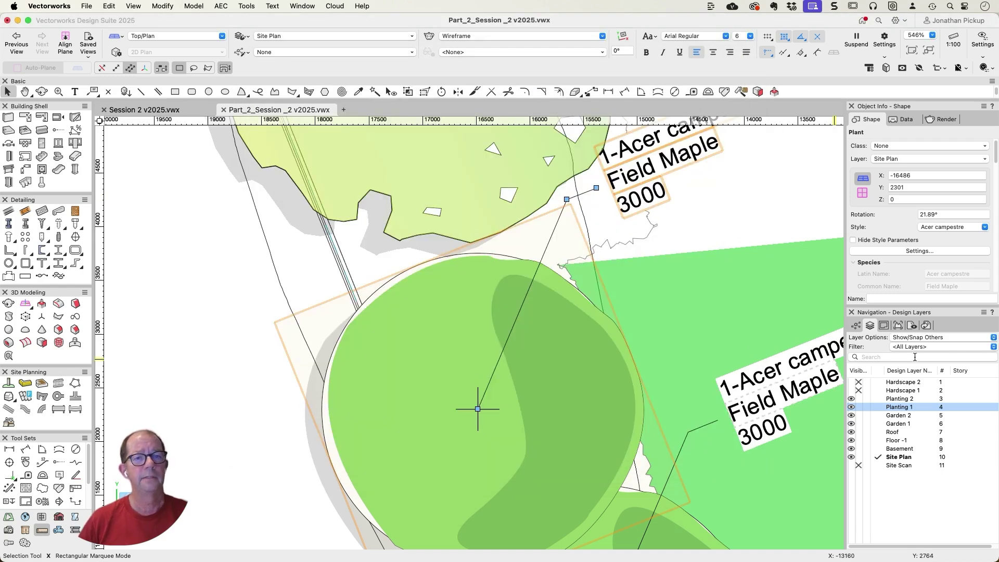
Set the pen of the Plants-Component-Tick class to red with a thickness of 0.70.
left_click(856, 326)
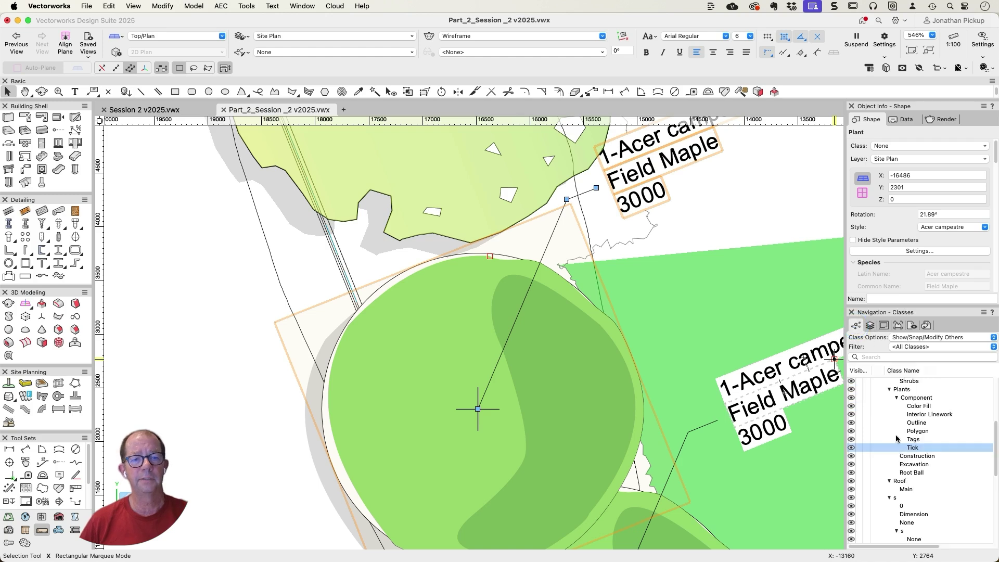
right_click(905, 449)
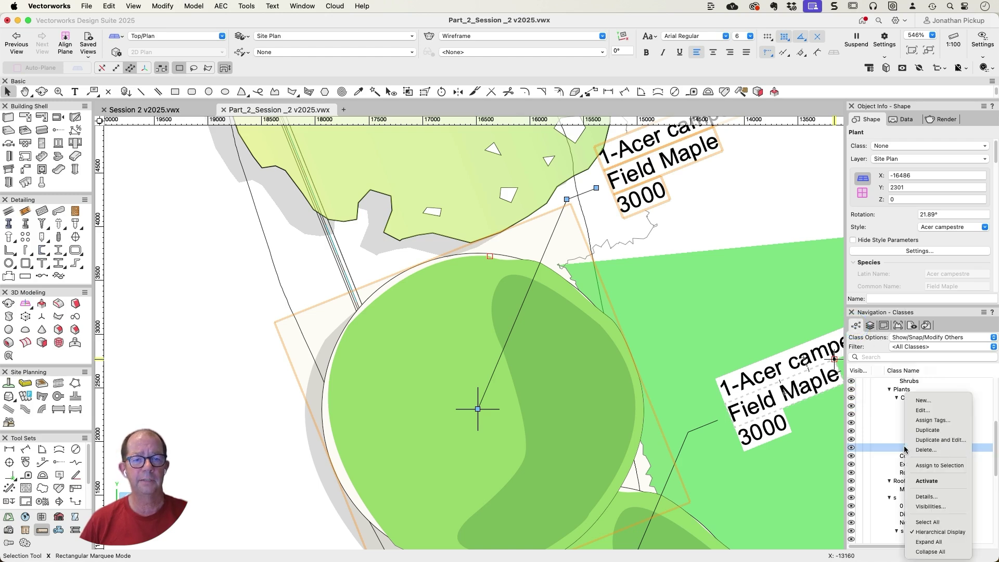
left_click(923, 410)
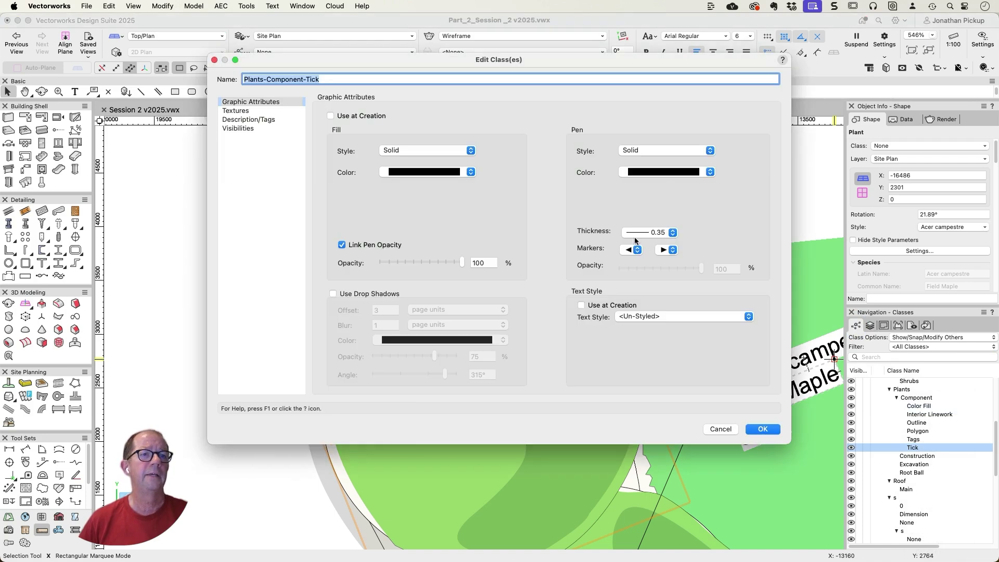
left_click(660, 175)
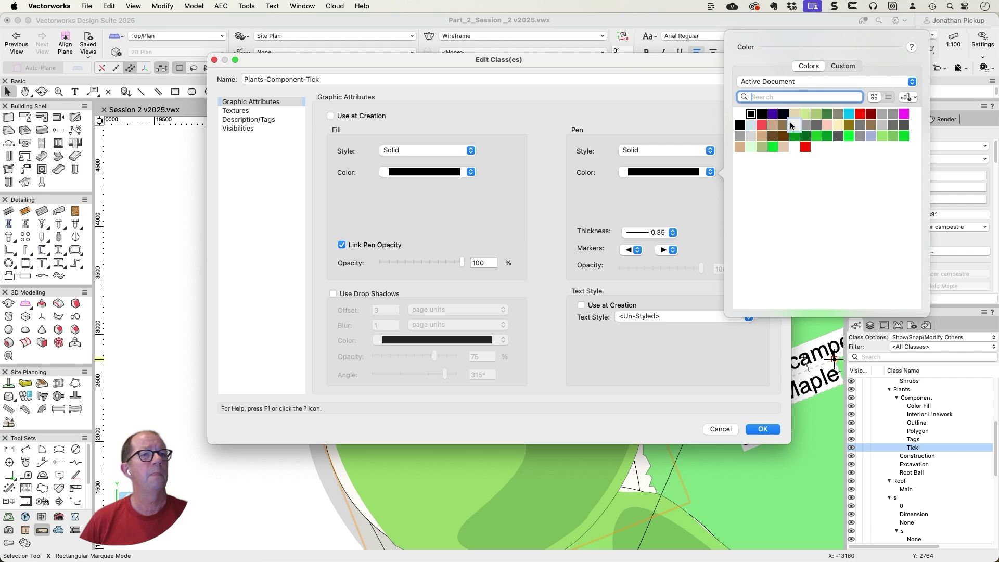
left_click(860, 114)
left_click(657, 232)
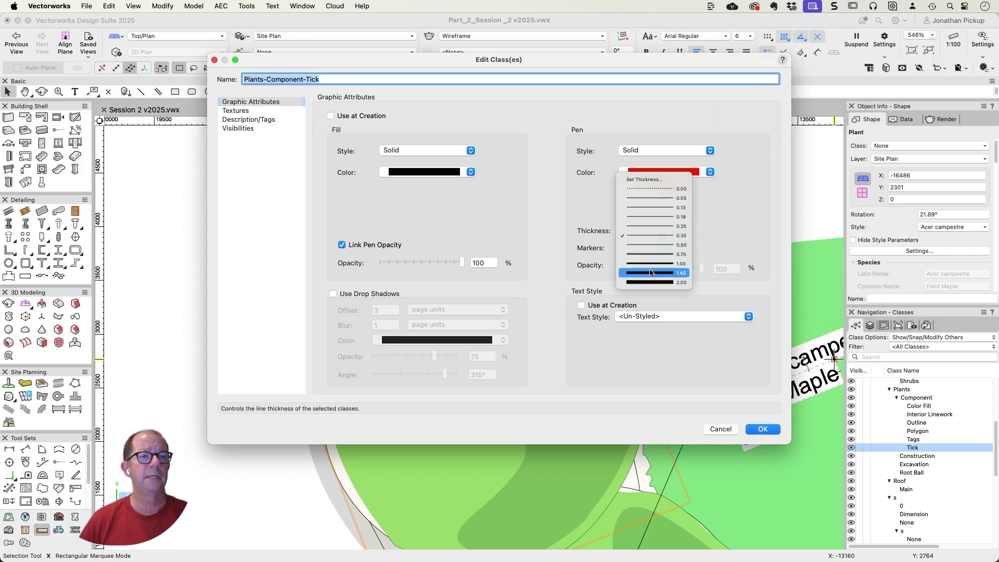
left_click(650, 255)
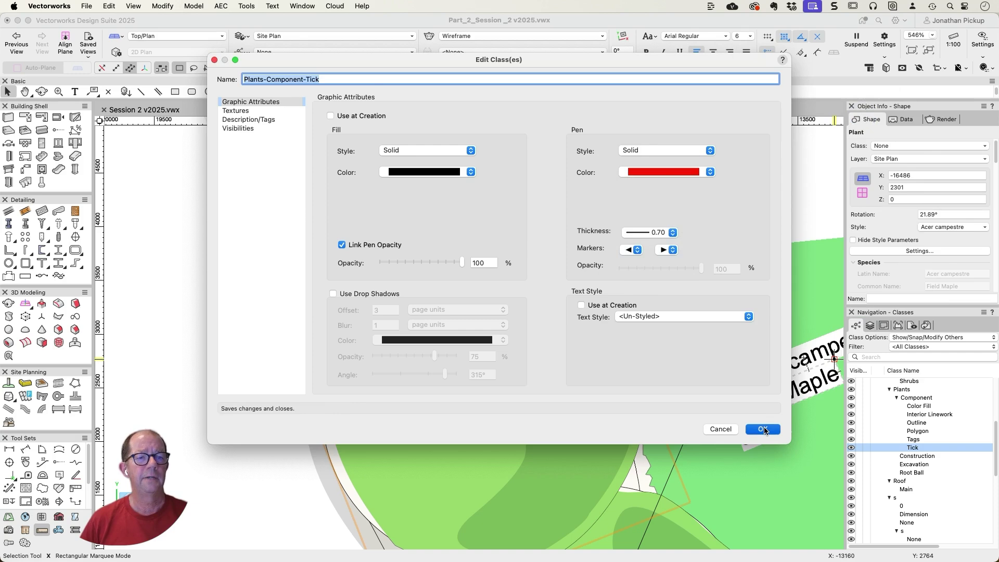
left_click(762, 429)
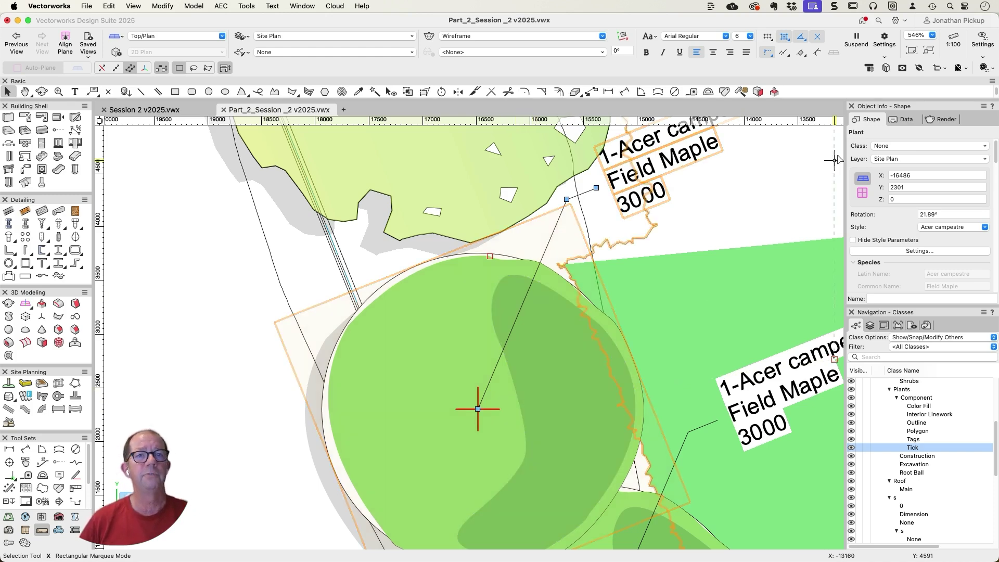
Turn on the zoomed line thickness display and set the Plants-Component-Tick class pen to black with a thickness of 0.18.
left_click(921, 69)
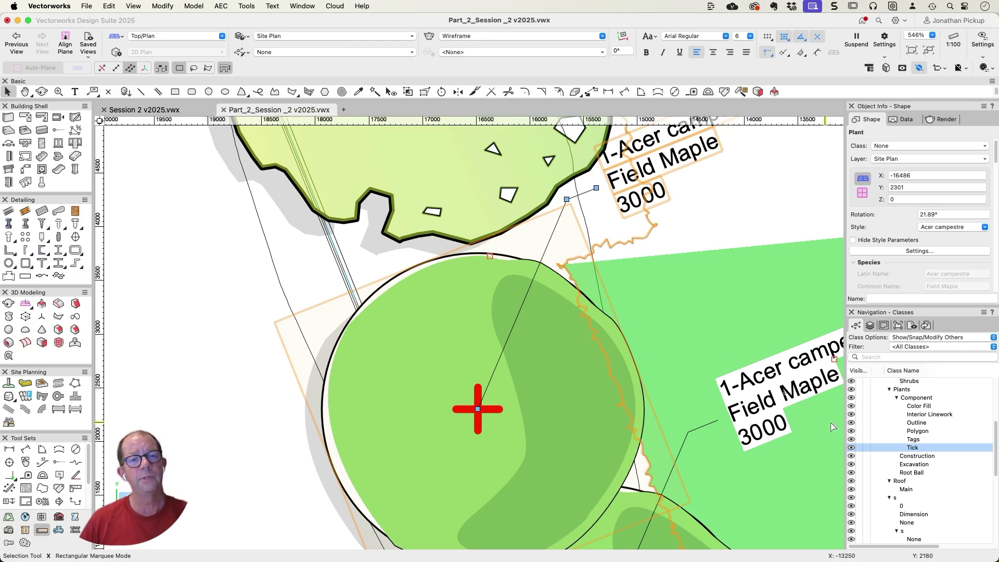
right_click(911, 449)
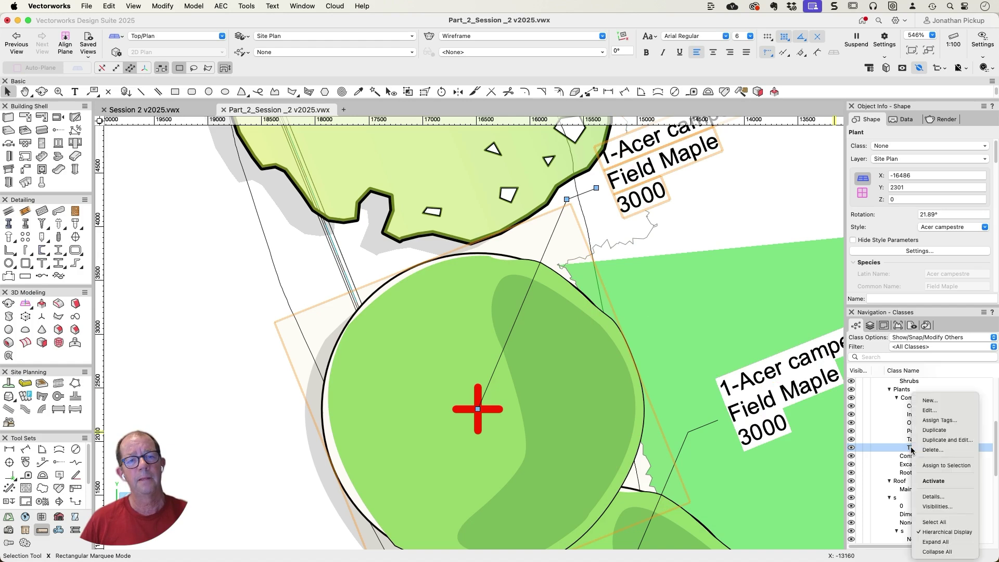
left_click(923, 410)
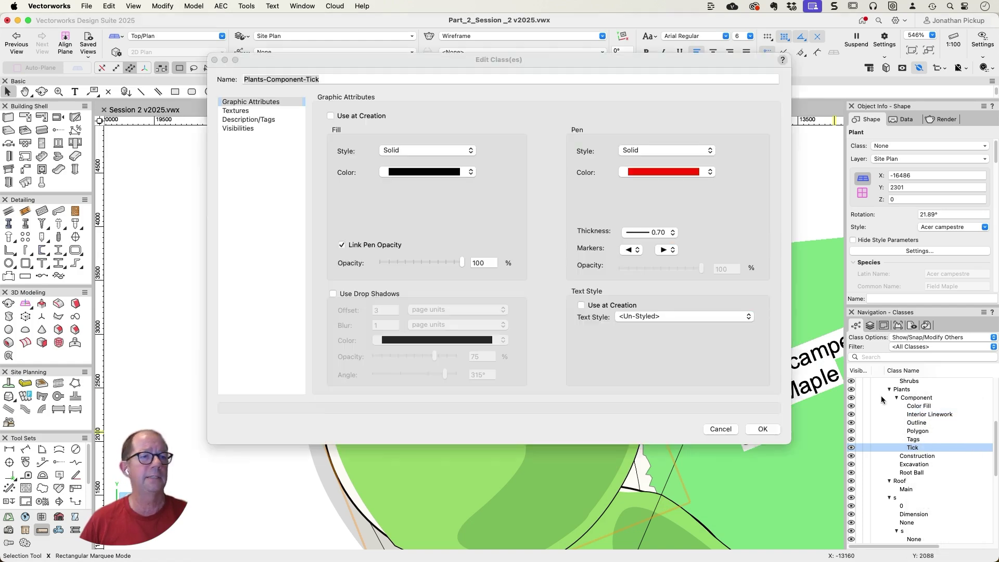
left_click(661, 172)
left_click(750, 113)
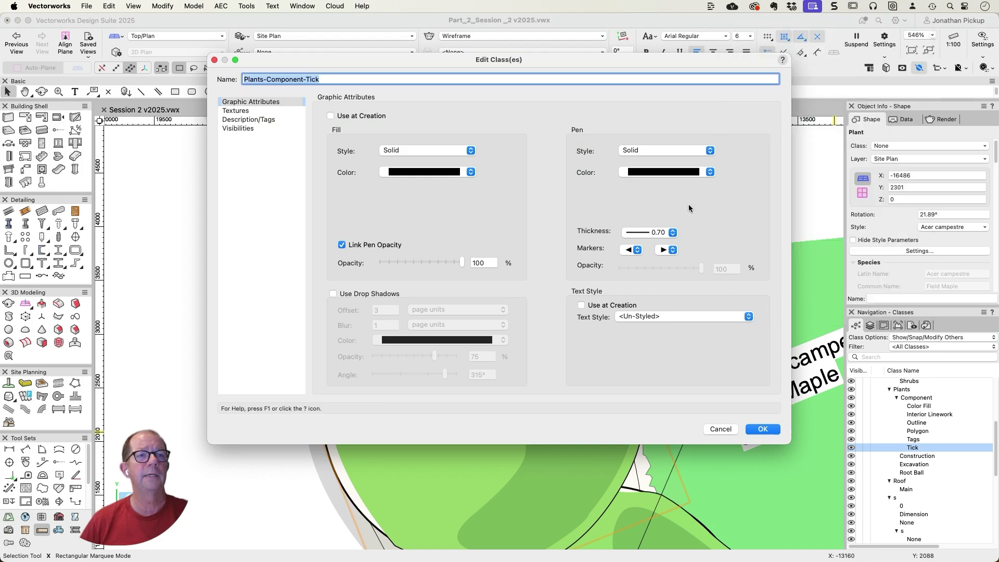
left_click(657, 233)
left_click(665, 198)
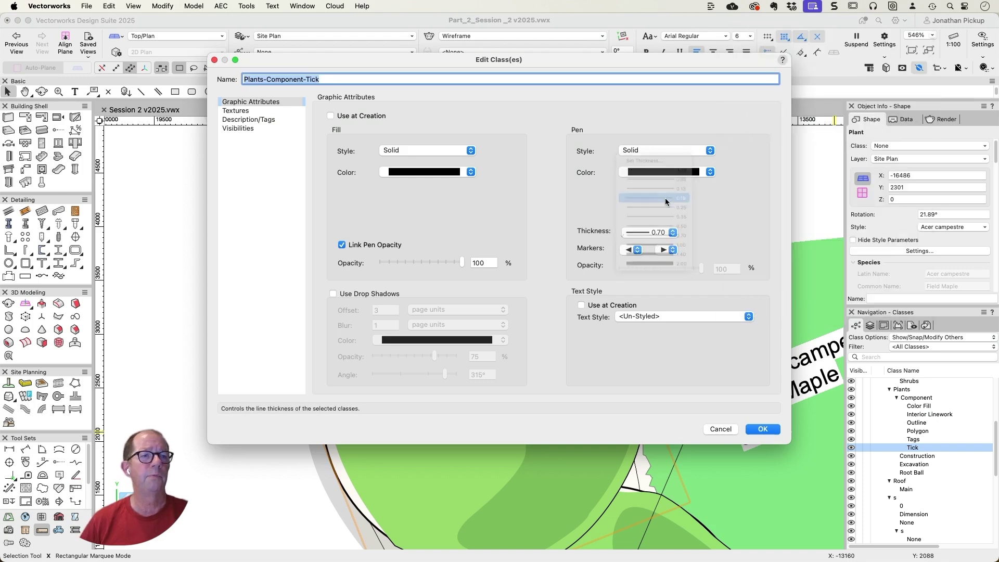
left_click(765, 430)
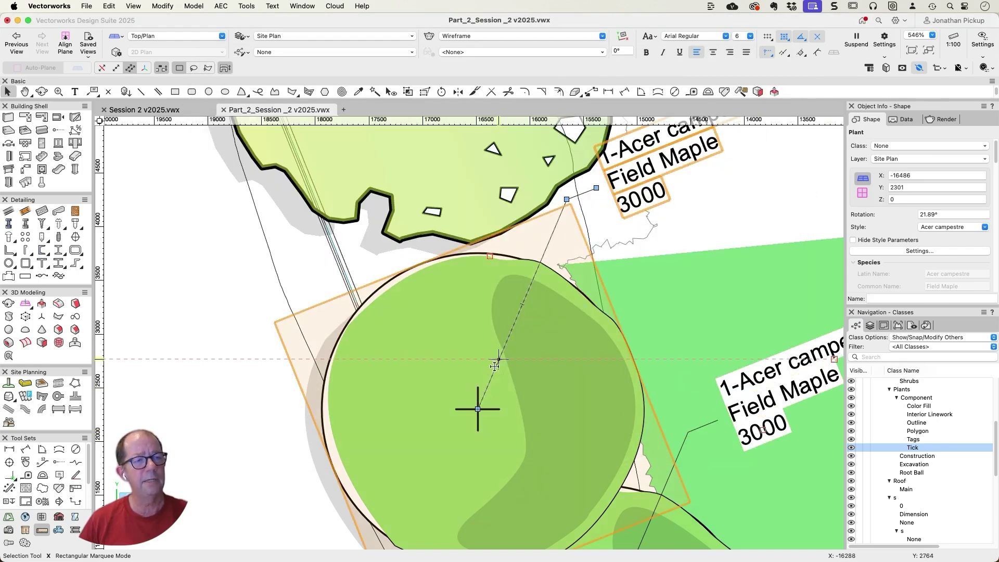
Compare the tick marks at the centres of the Acer trees and the neighbouring group of small plants.
scroll(495, 364, "down", 5)
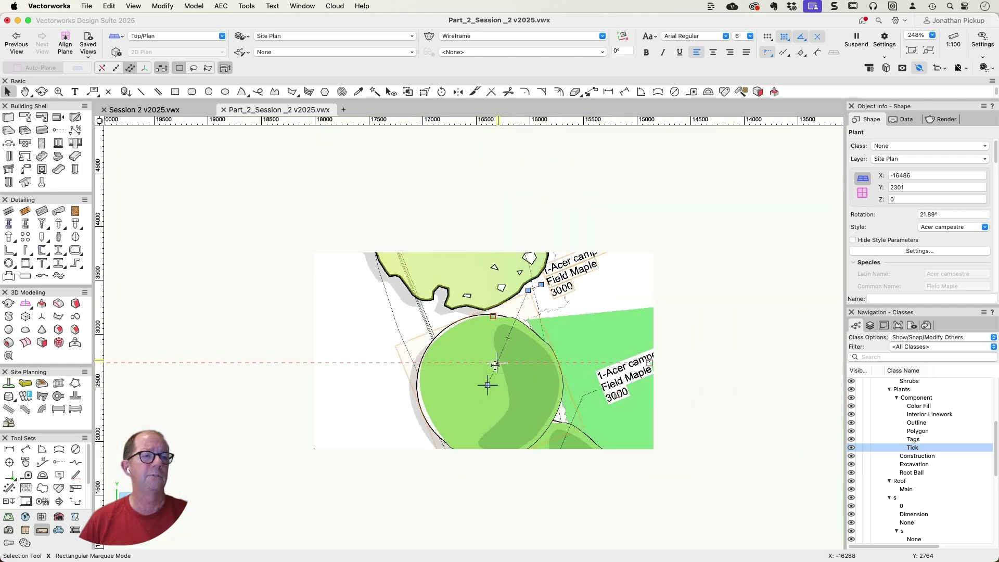
scroll(548, 349, "down", 1)
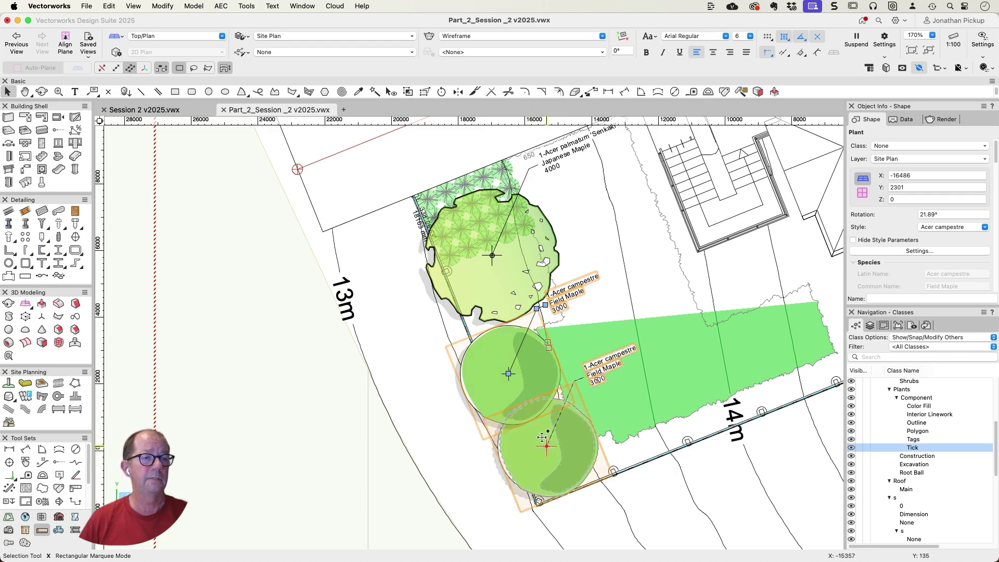
scroll(530, 423, "up", 3)
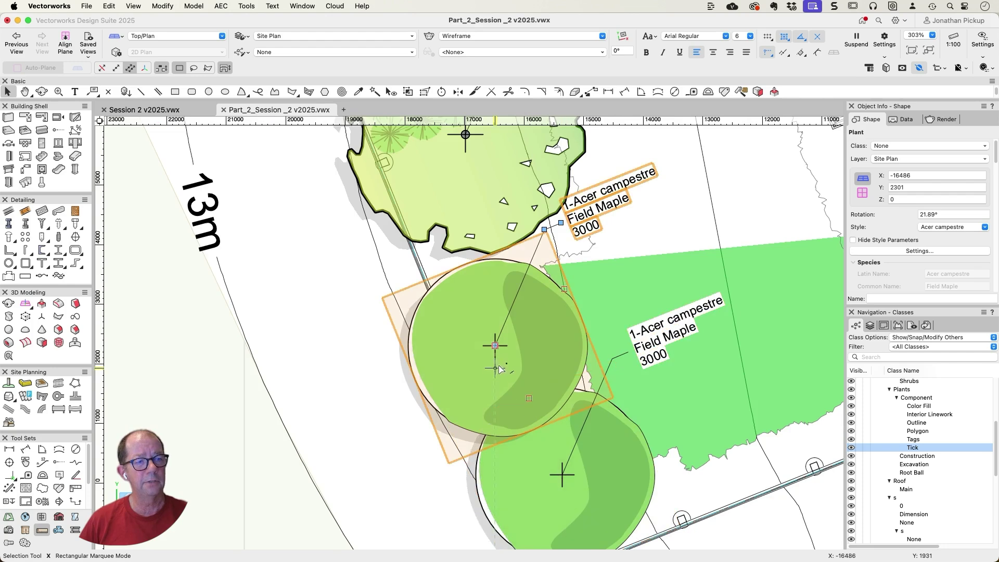
key("h")
middle_click_drag(558, 382, 586, 455)
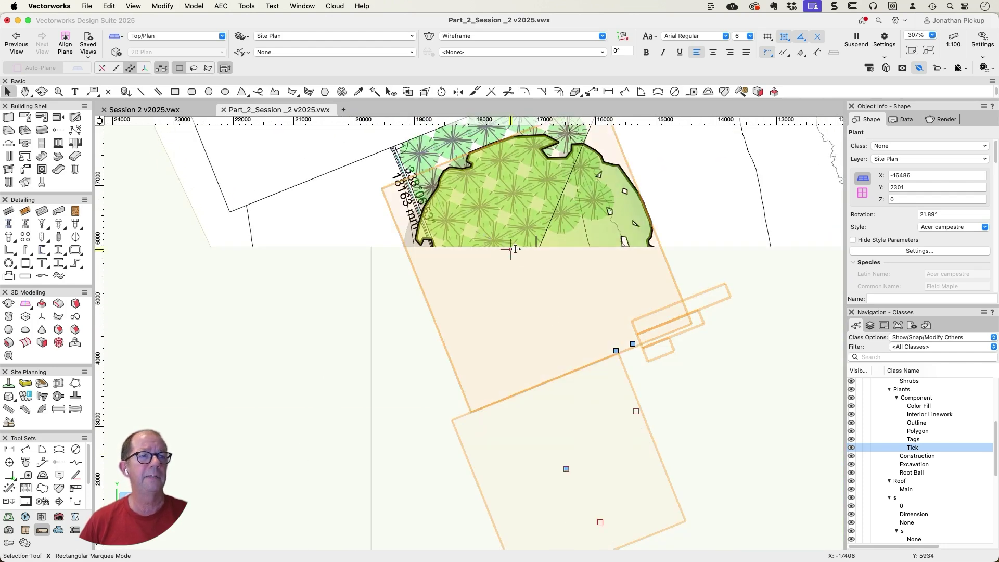
middle_click_drag(510, 204, 546, 334)
key("x")
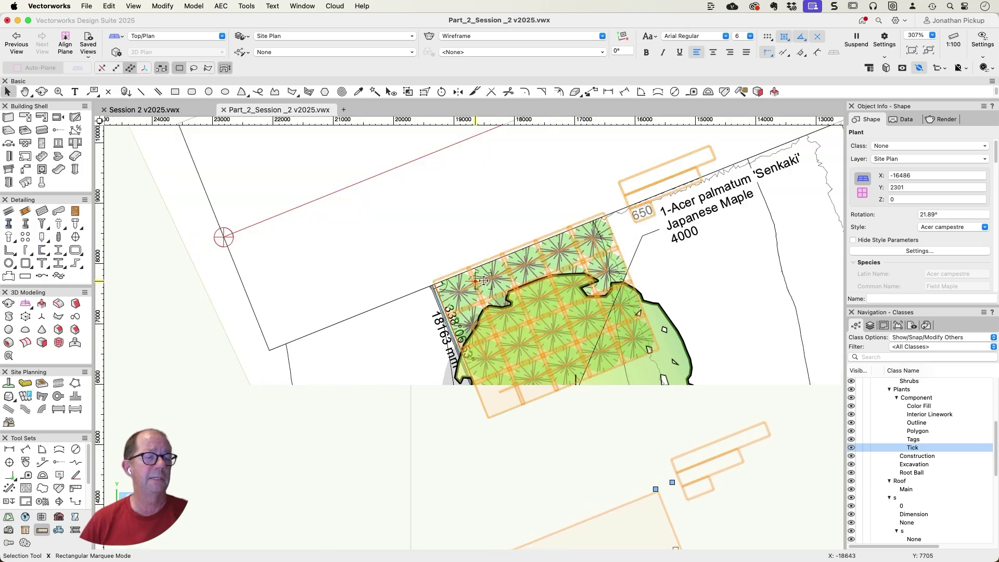
scroll(502, 275, "up", 8)
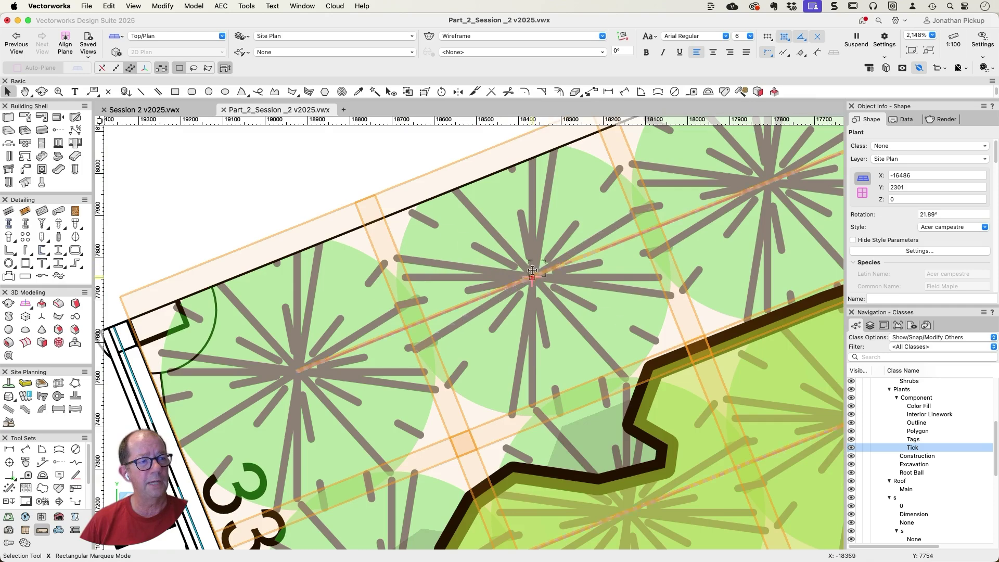
scroll(544, 282, "down", 5)
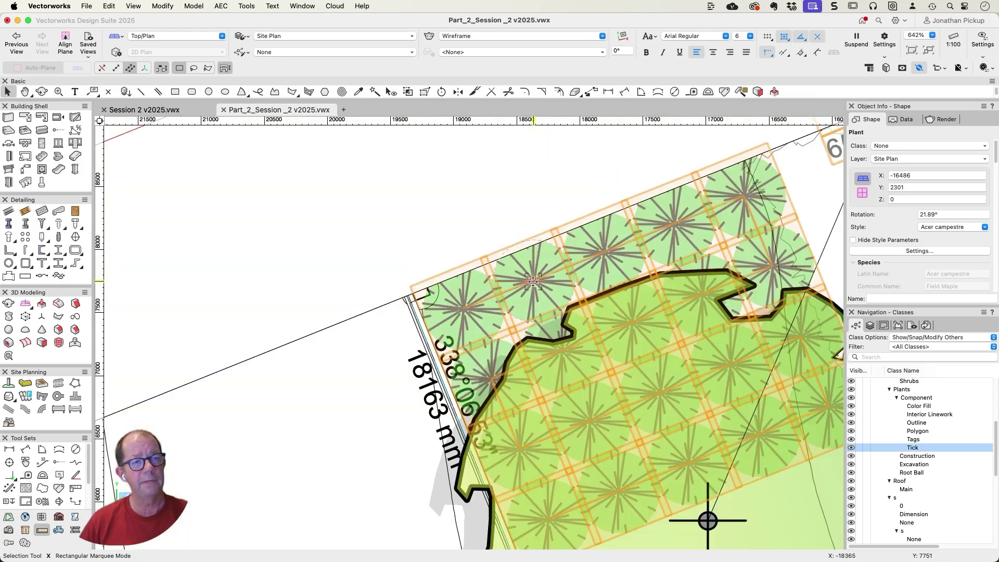
Examine the tick marks on the Cordyline plants in the site's upper corner.
scroll(533, 281, "down", 2)
middle_click_drag(521, 249, 589, 402)
scroll(528, 304, "down", 5)
middle_click_drag(443, 211, 460, 344)
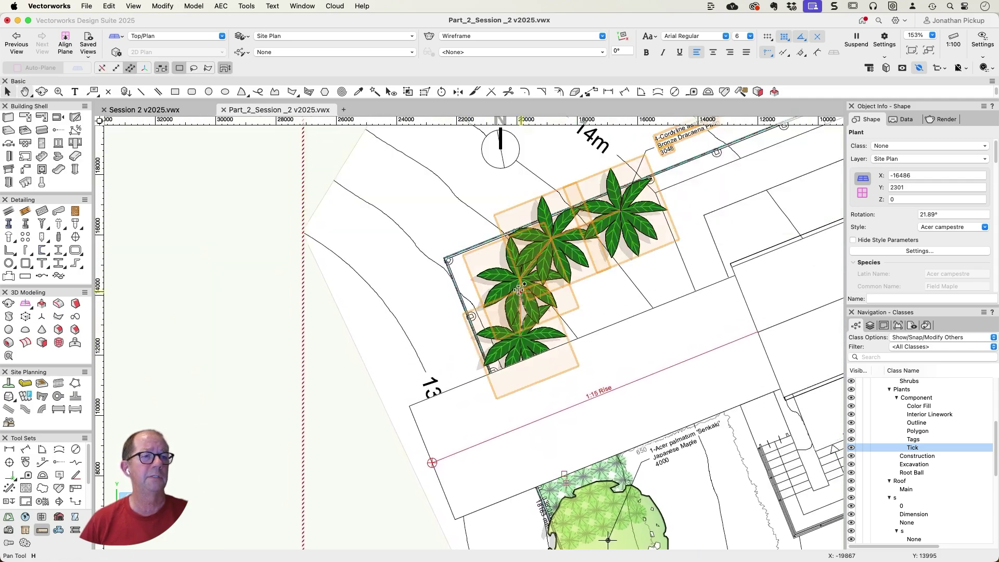
scroll(510, 283, "up", 5)
scroll(508, 282, "up", 5)
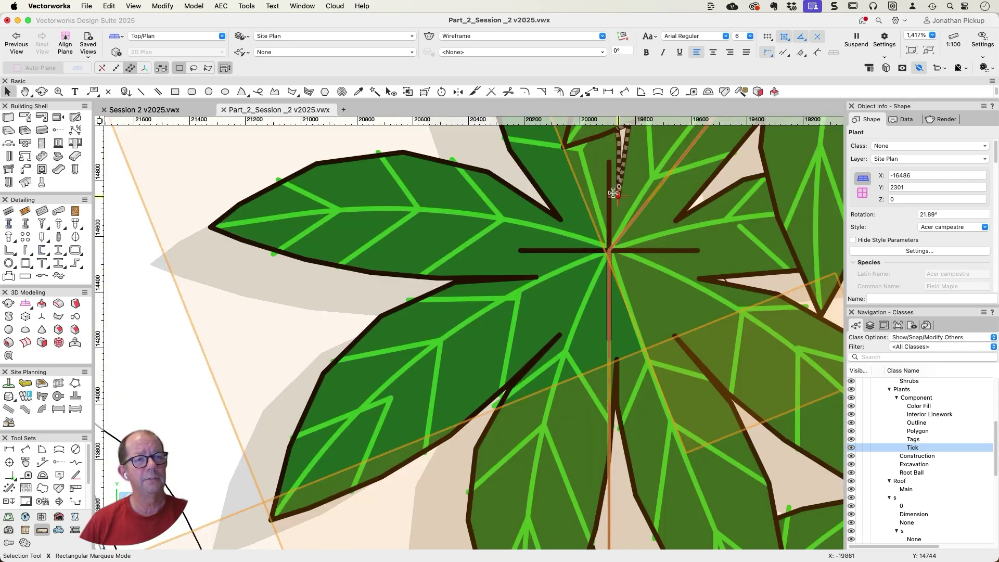
scroll(560, 254, "down", 4)
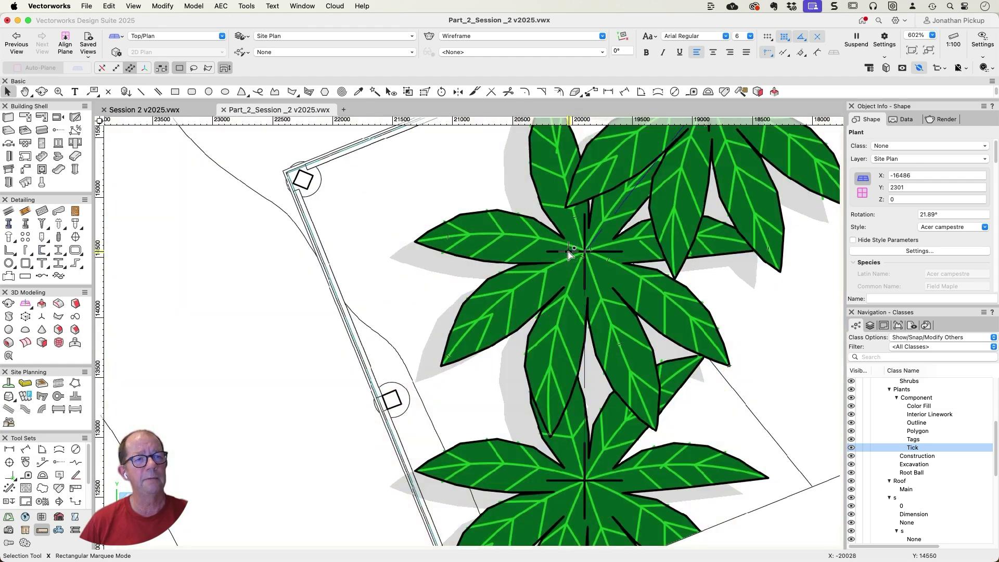
Inspect the line joining the Cordyline plants and select the plant group.
left_click(626, 202)
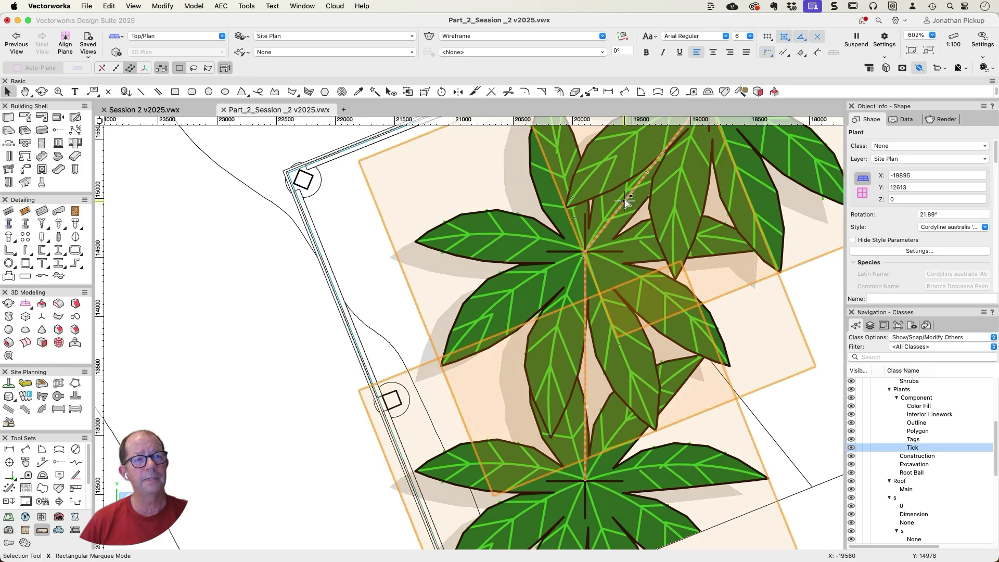
scroll(626, 202, "down", 2)
left_click(803, 319)
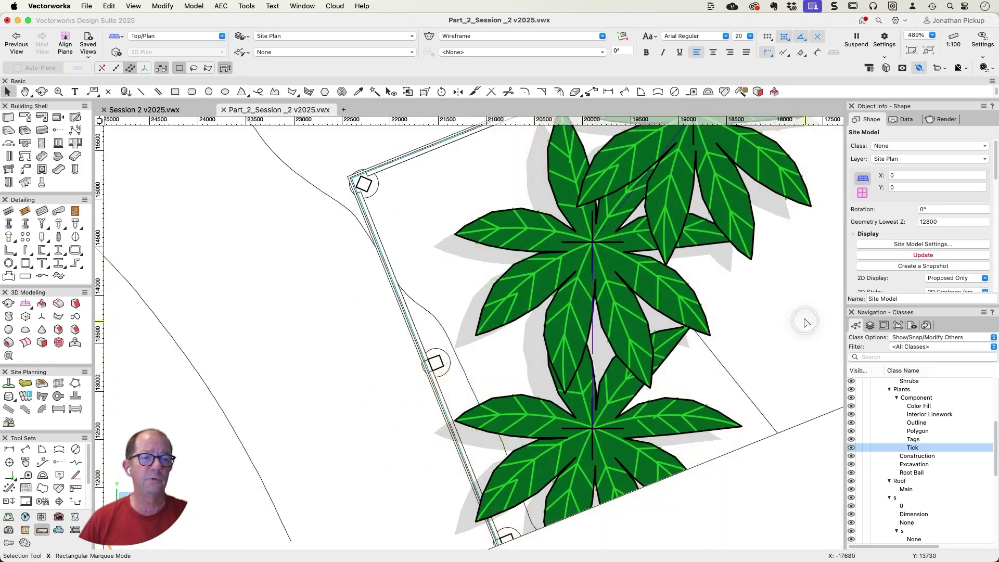
scroll(584, 344, "up", 2)
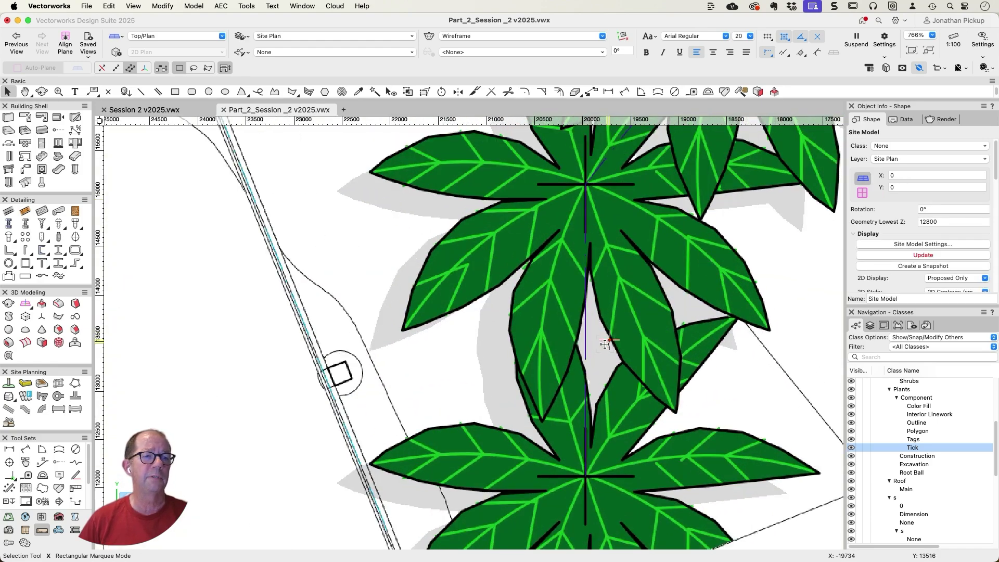
left_click(584, 344)
scroll(572, 333, "down", 3)
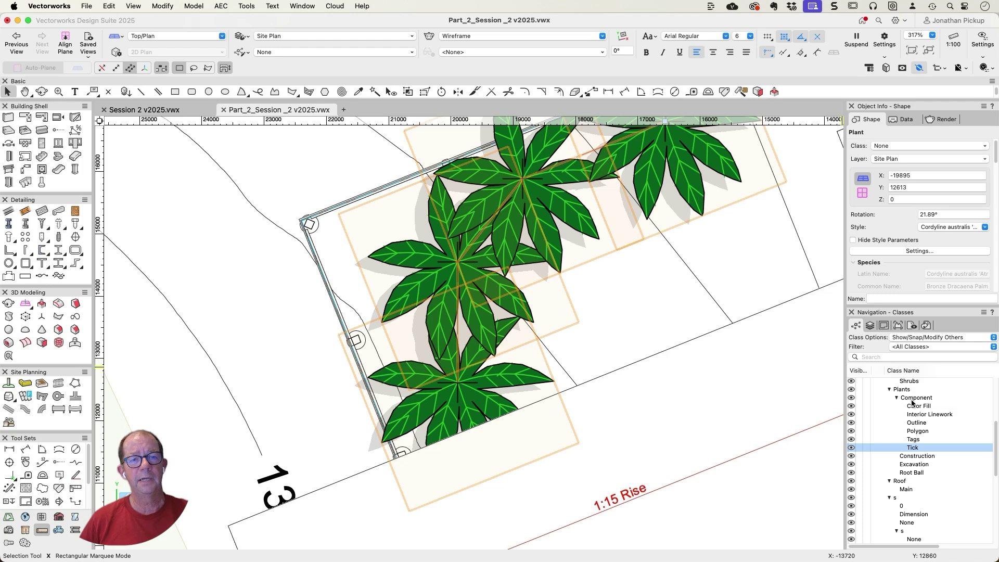
Set the pen of the Plants-Component-Polygon class to light grey with a thickness of 1.40.
left_click(918, 433)
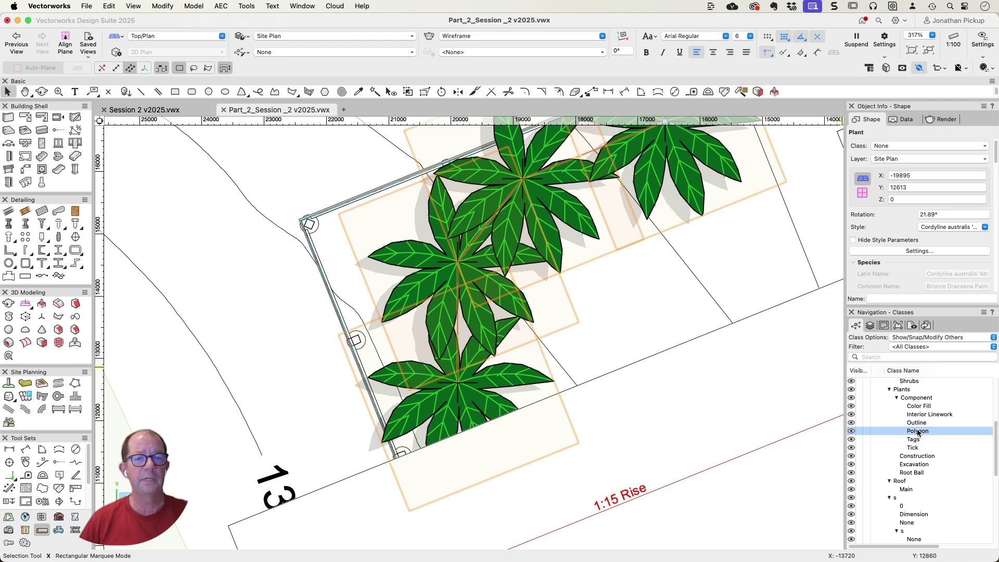
left_click(913, 433)
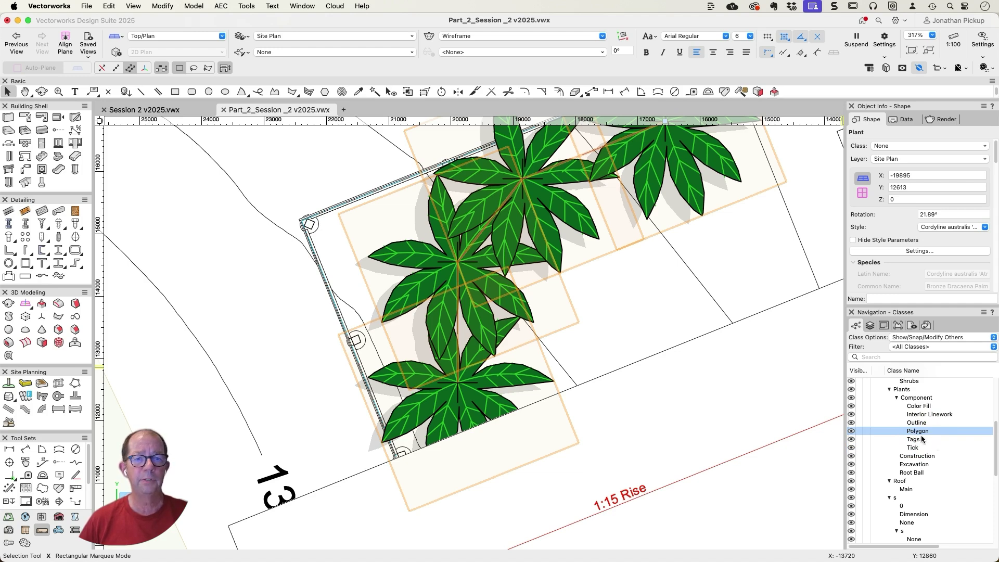
right_click(910, 433)
left_click(922, 415)
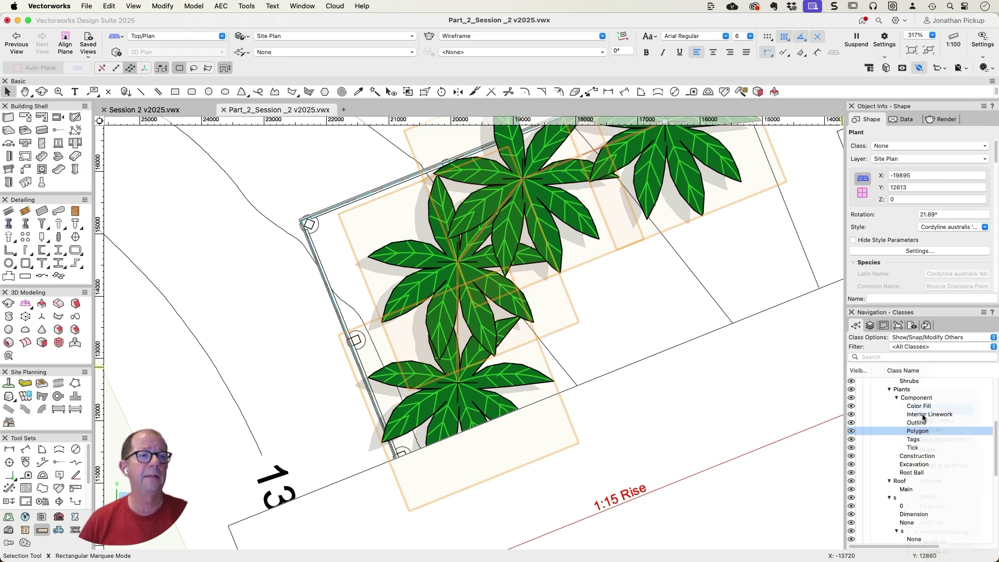
left_click(654, 172)
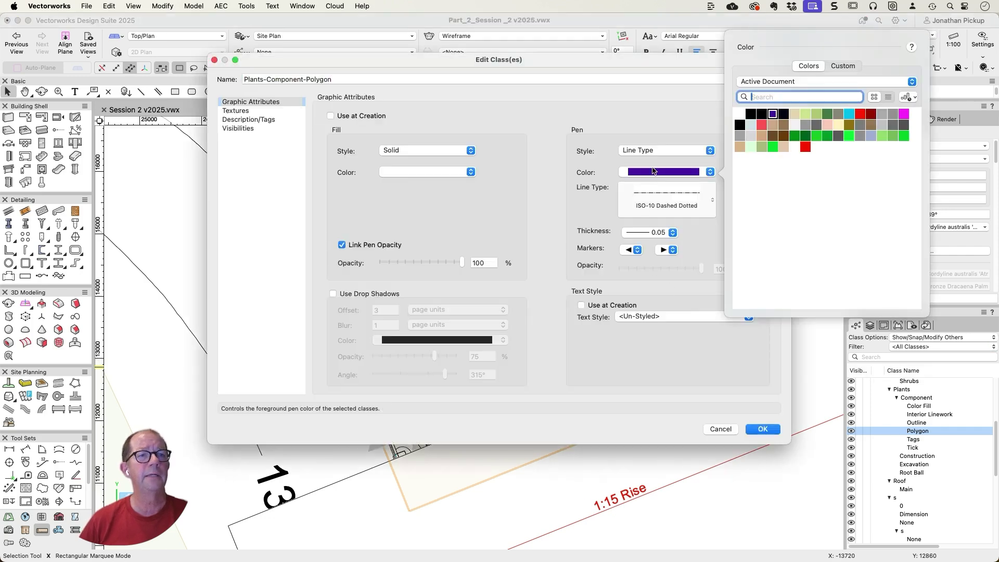
left_click(881, 126)
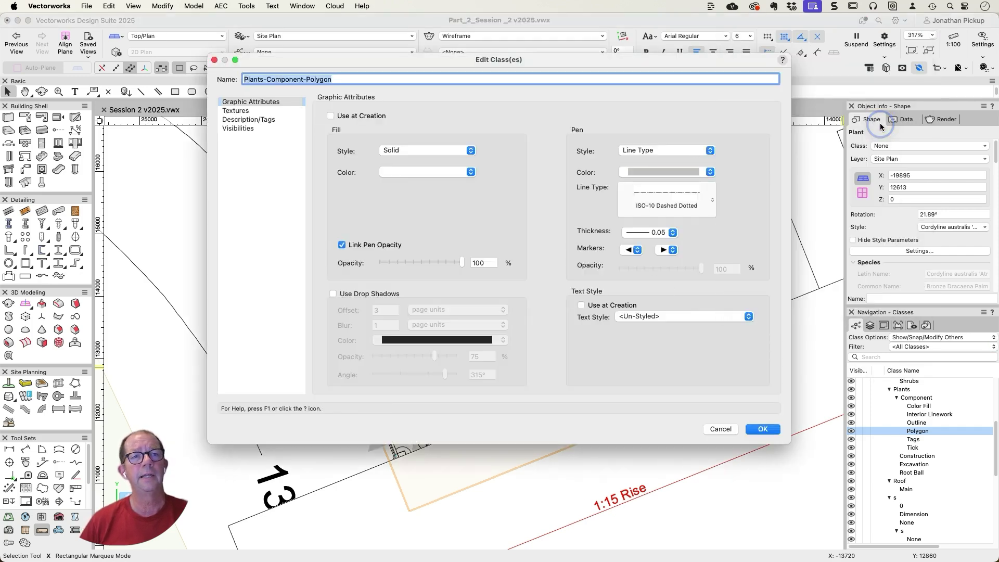
left_click(650, 234)
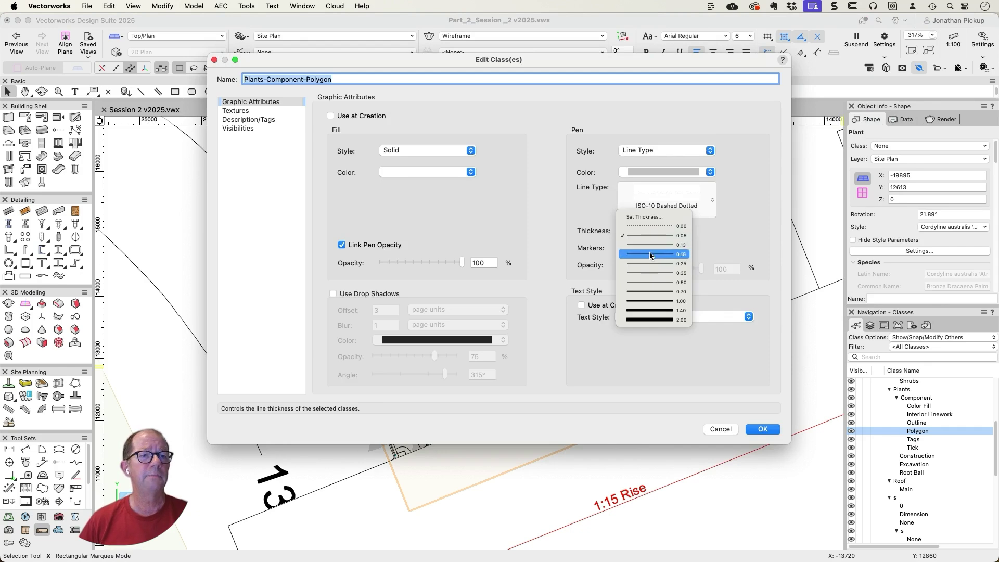
left_click(653, 311)
left_click(769, 431)
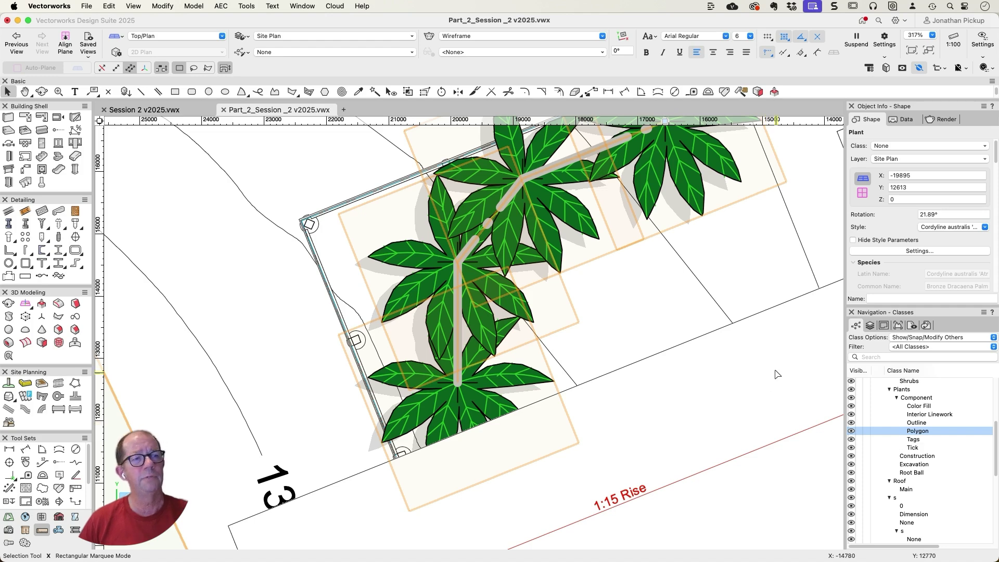
Set the Plants-Component-Polygon class pen to a grey from Standard Vectorworks Colors with a thickness of 0.18.
right_click(903, 431)
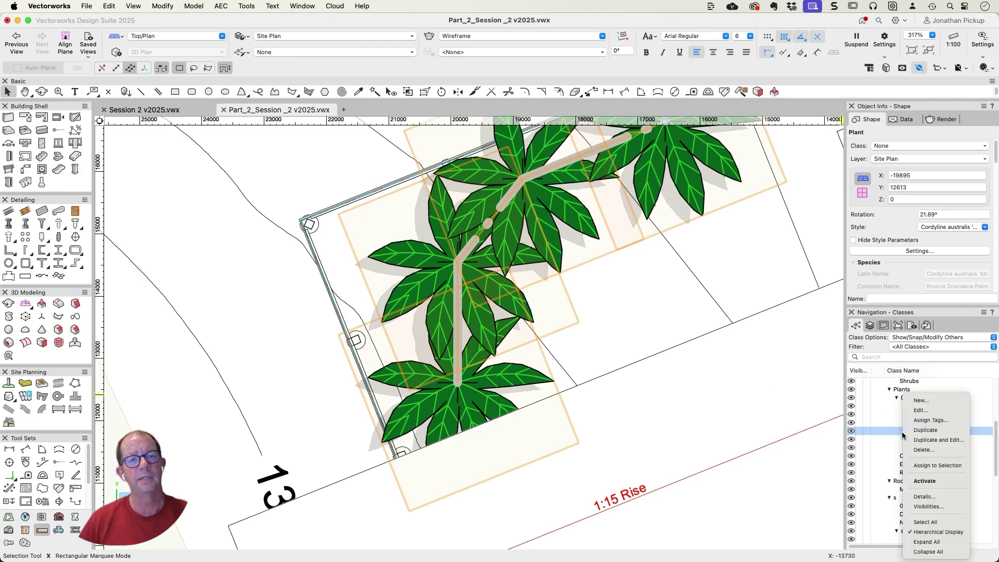
left_click(911, 415)
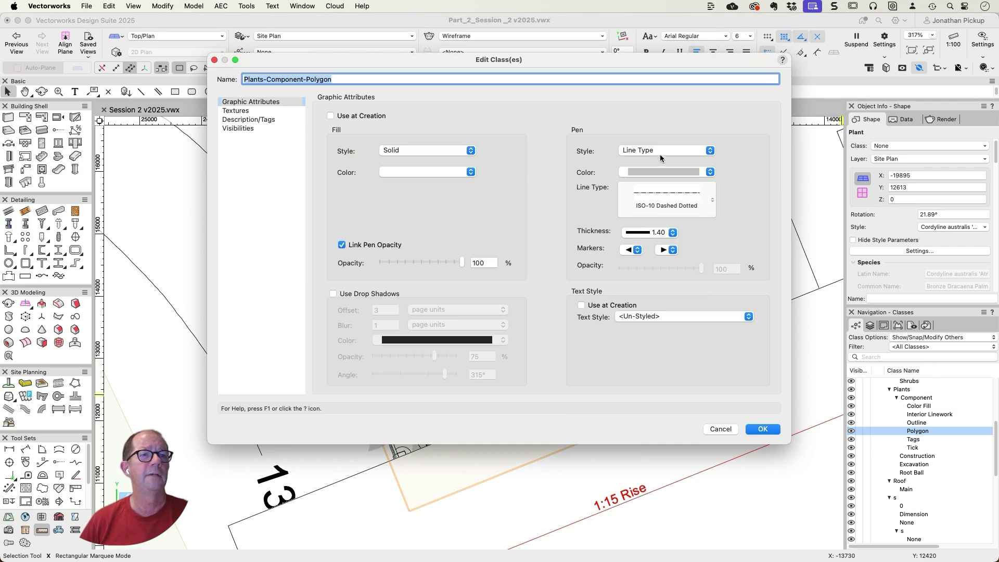
left_click(657, 171)
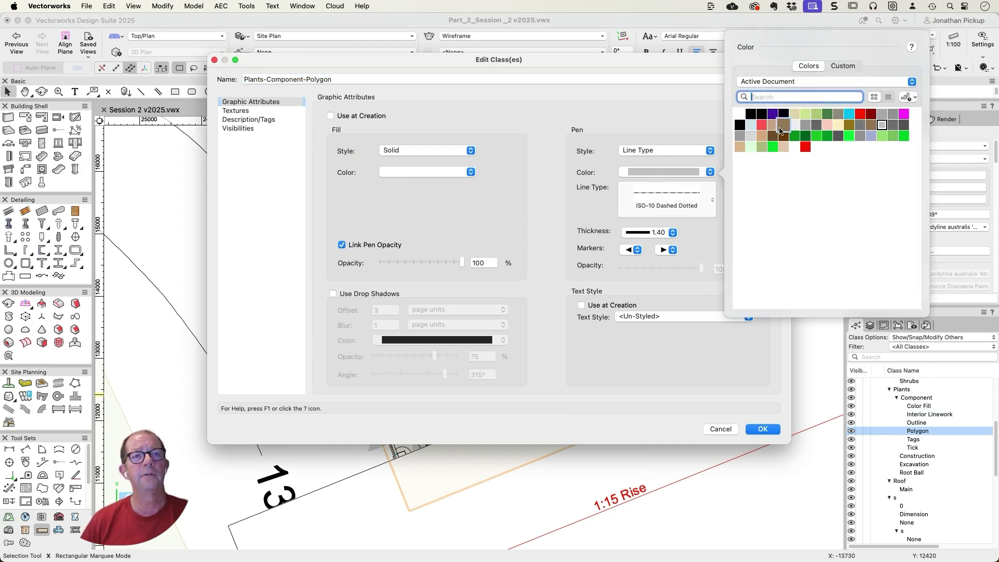
left_click(838, 66)
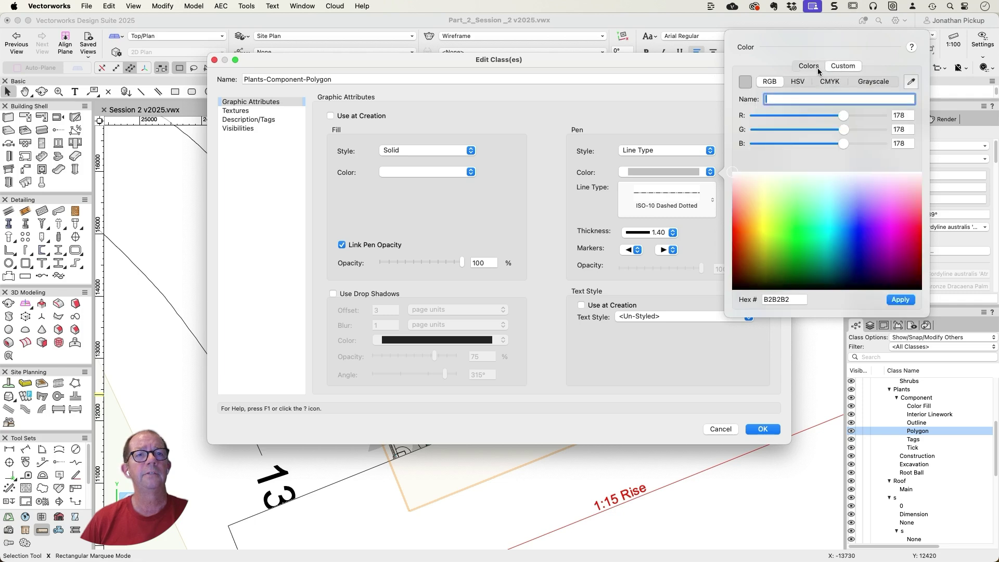
left_click(817, 69)
left_click(768, 83)
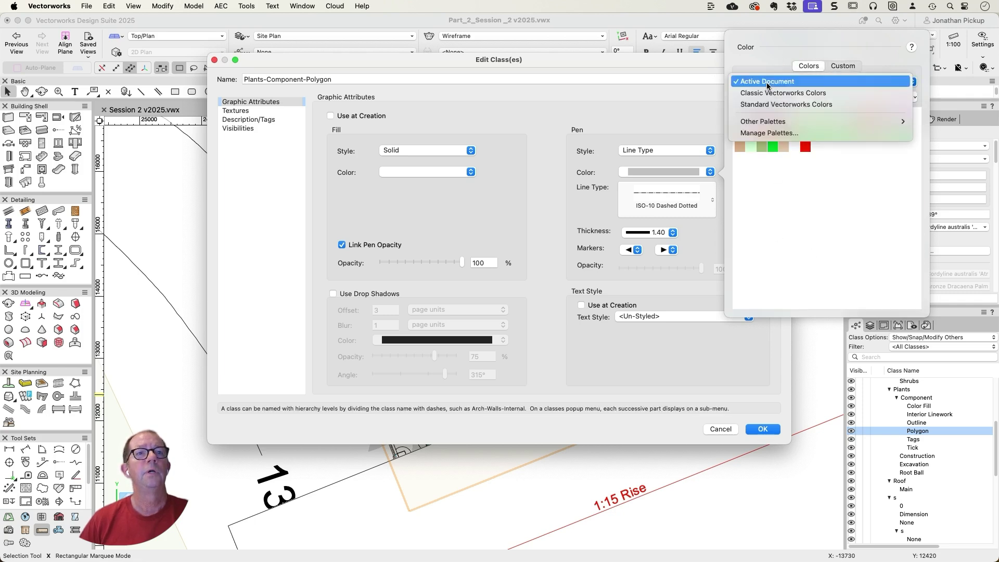
left_click(770, 104)
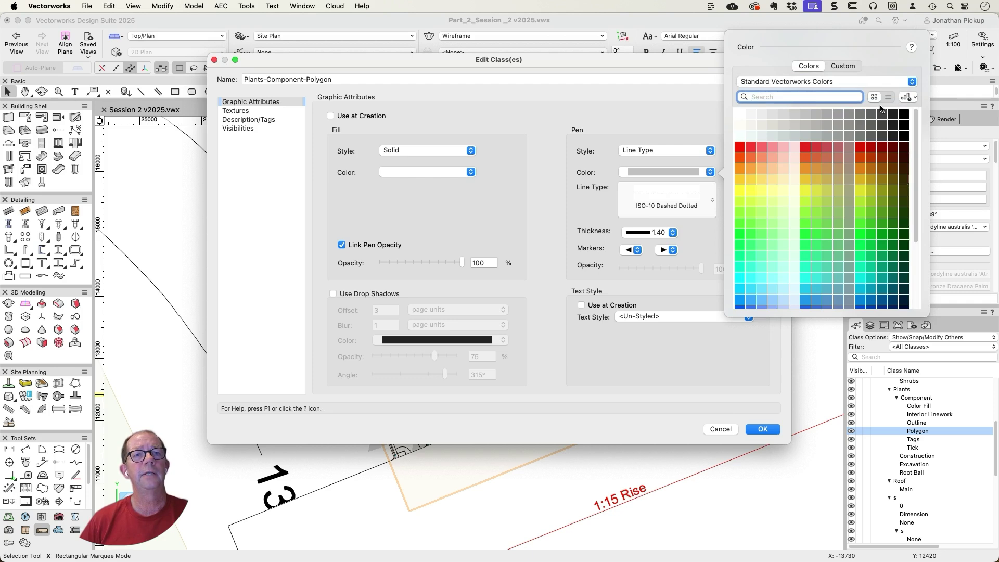
left_click(814, 112)
left_click(640, 233)
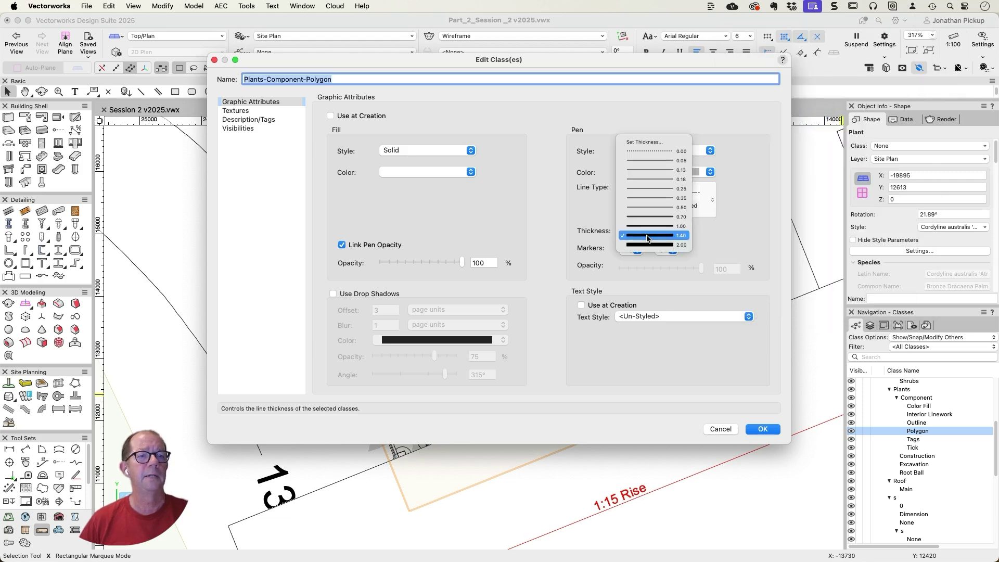
left_click(649, 180)
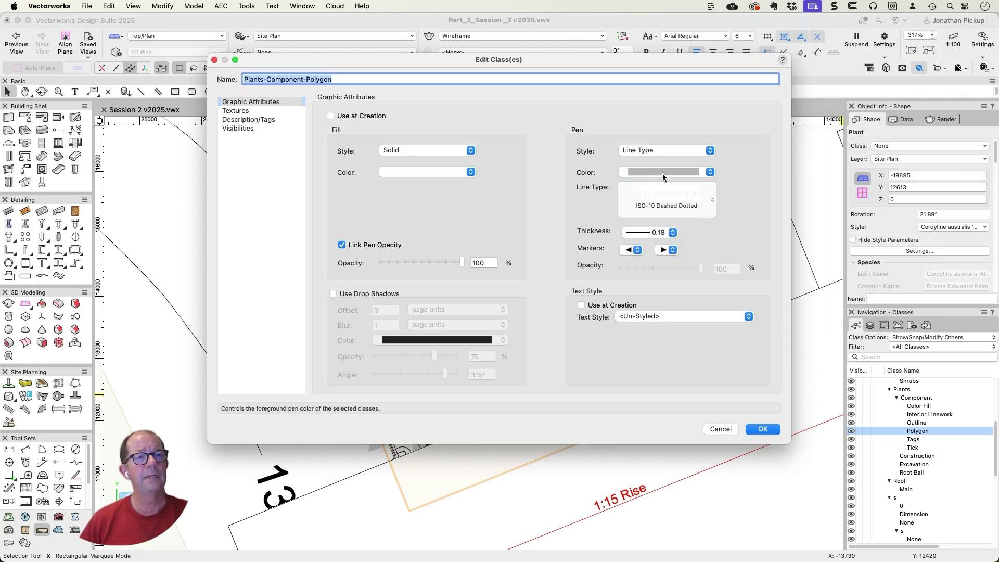
left_click(762, 430)
Check the restyled line joining the Cordyline plants, both with the group selected and deselected.
scroll(471, 320, "up", 5)
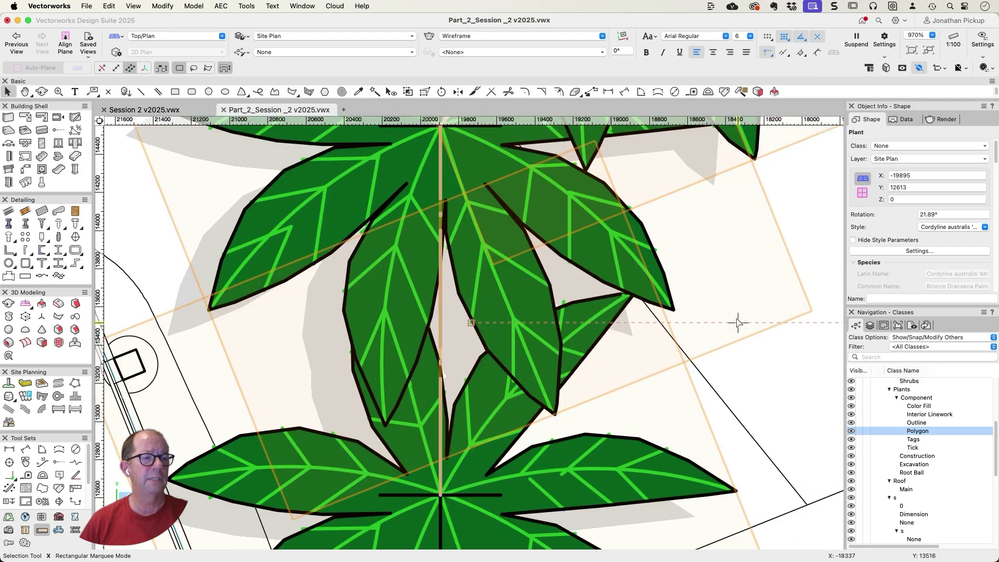
scroll(738, 323, "down", 5)
middle_click_drag(742, 320, 552, 359)
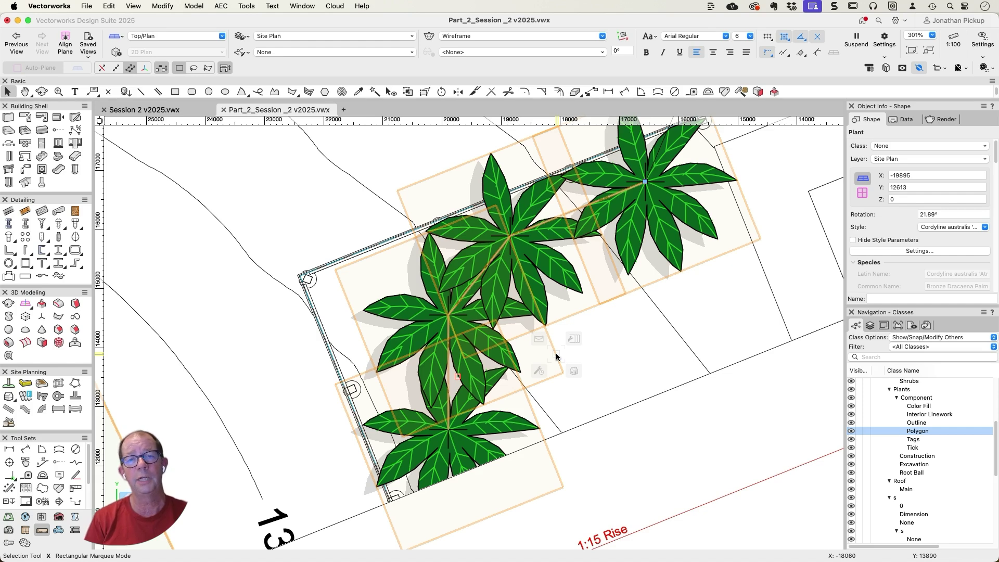
left_click(270, 202)
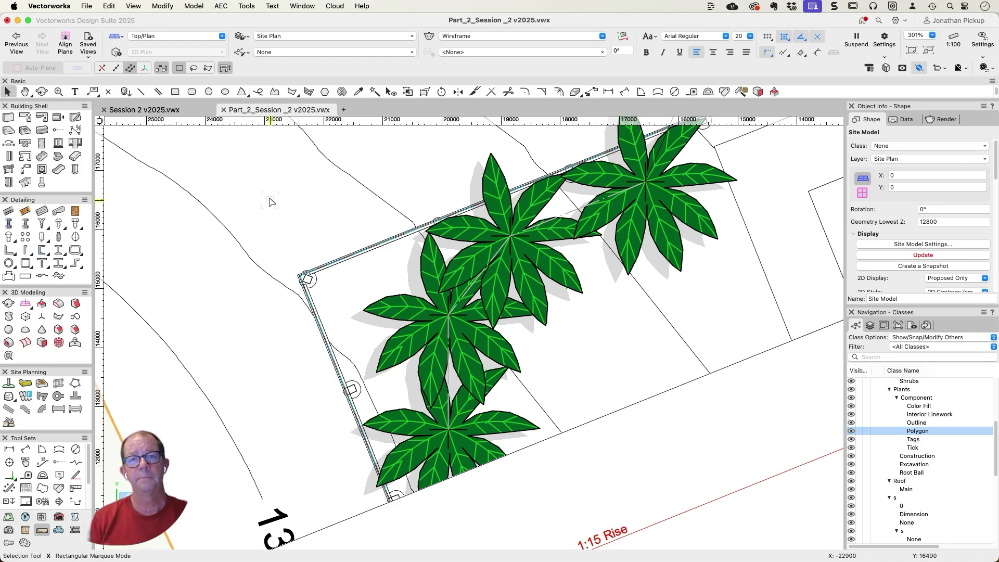
left_click(985, 280)
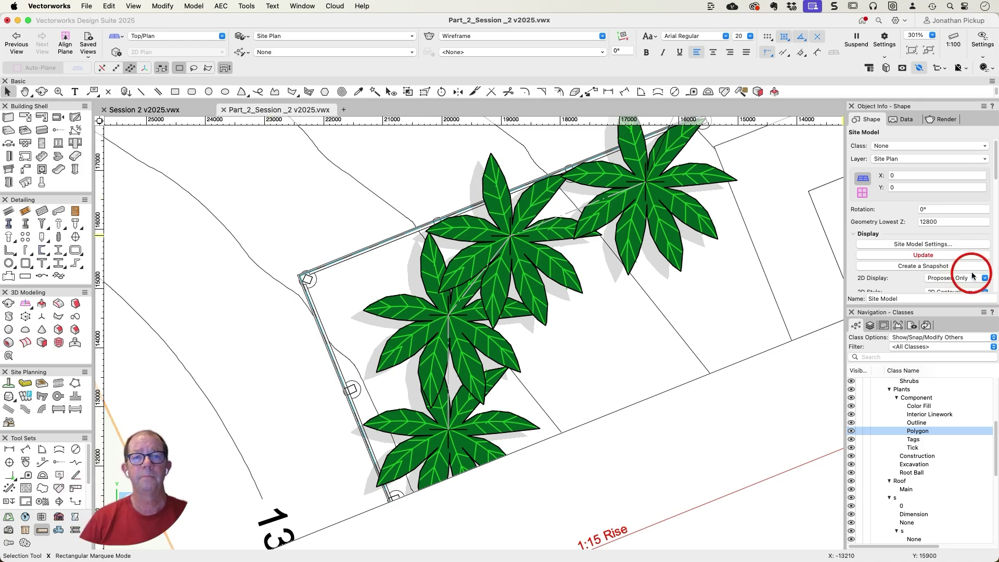